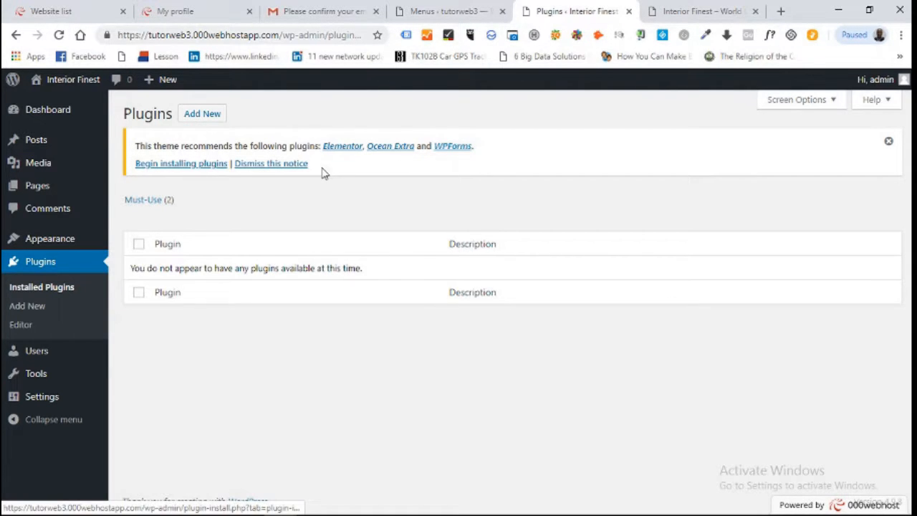
Start installing the theme's required plugins from the Plugins page notice
left_click(159, 166)
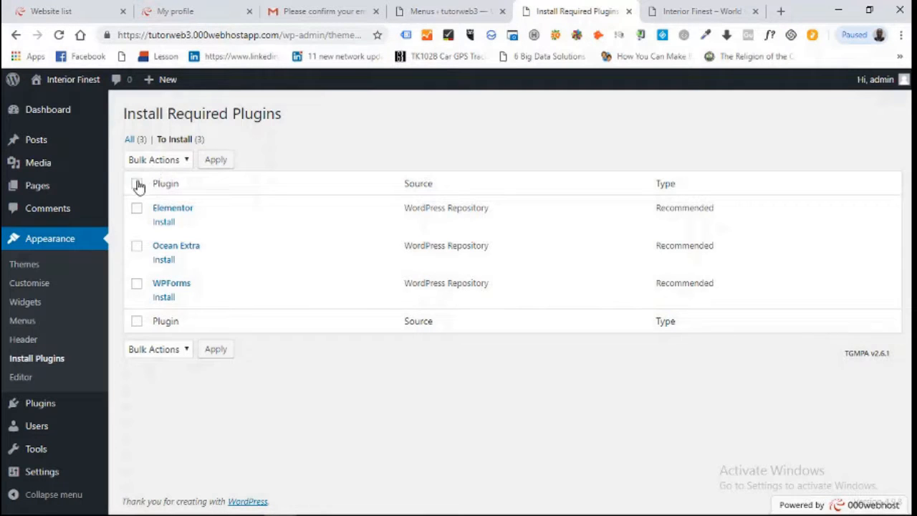
Select Elementor, Ocean Extra and WPForms and run the Install bulk action on them
left_click(136, 184)
mouse_move(412, 513)
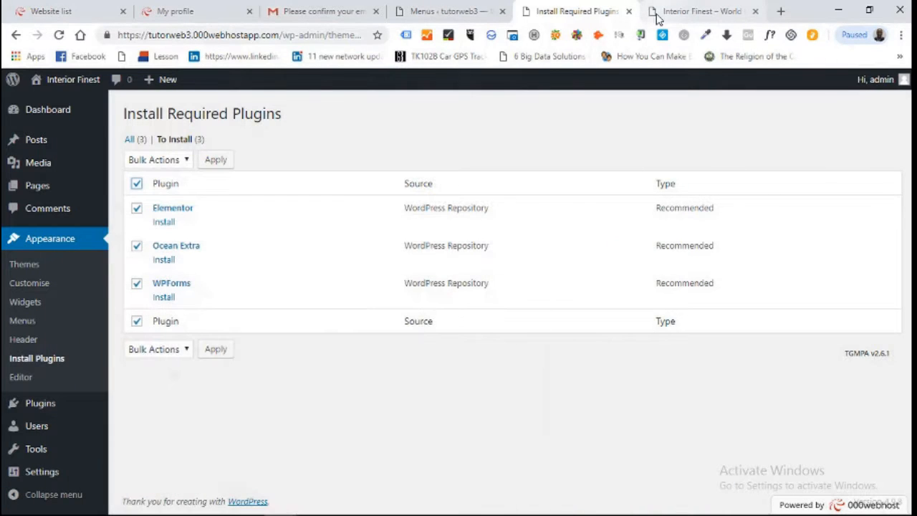
left_click(182, 163)
left_click(167, 189)
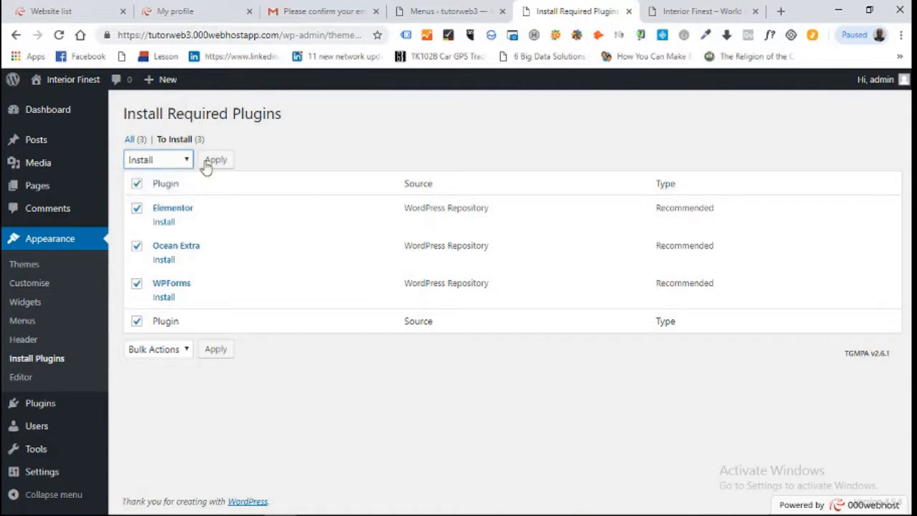
left_click(214, 160)
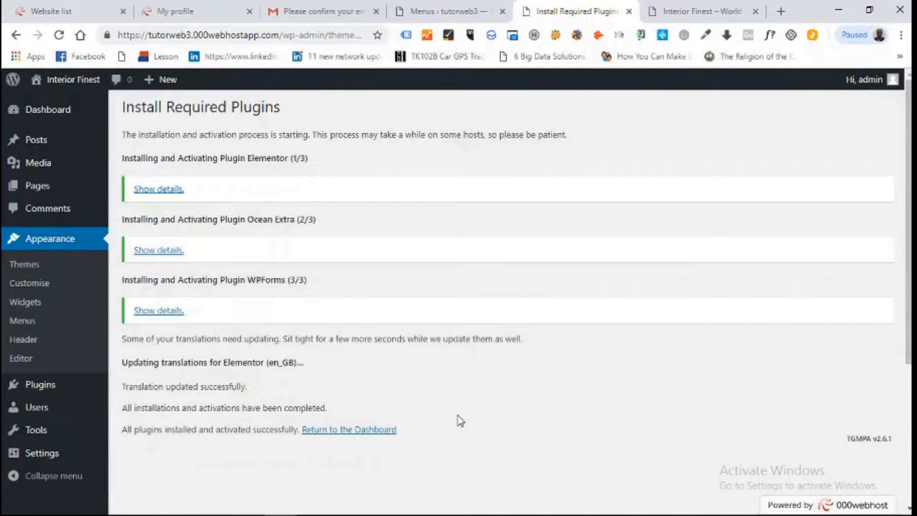
Check Installed Plugins to confirm Elementor, Ocean Extra and WPForms Lite are active
mouse_move(36, 387)
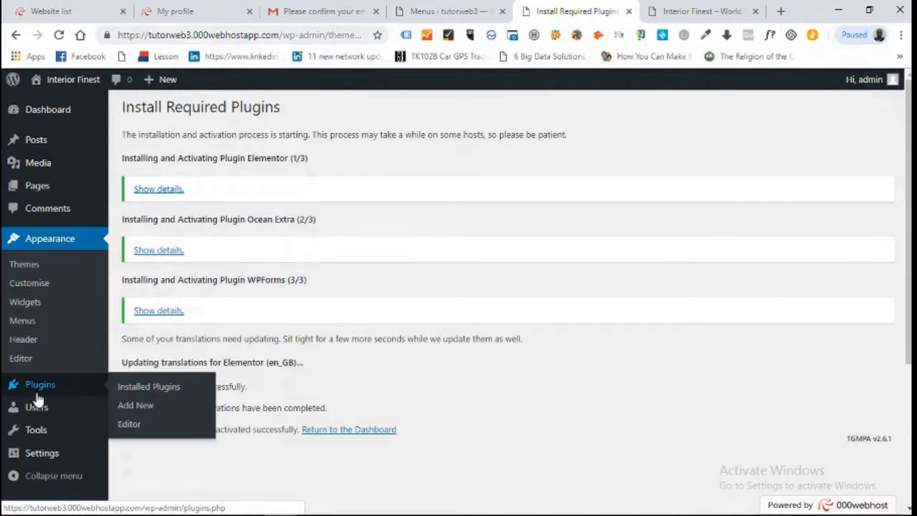
left_click(137, 391)
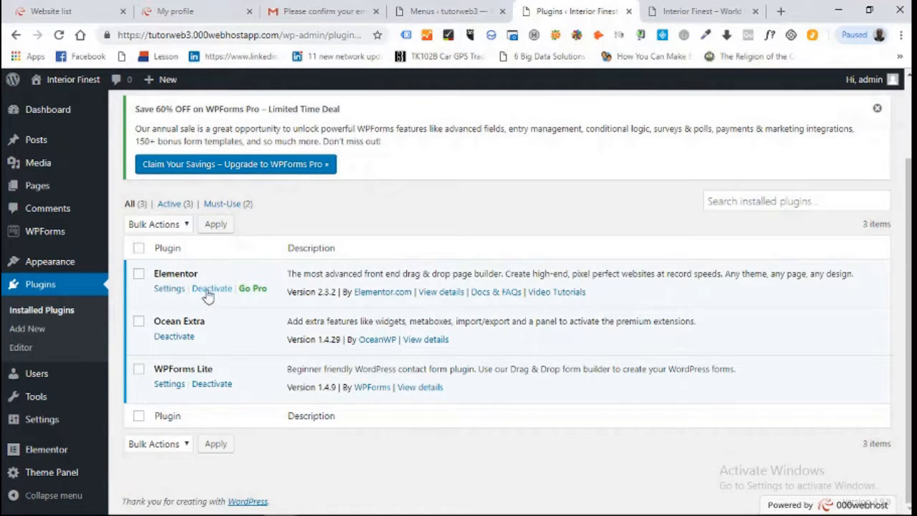
mouse_move(99, 268)
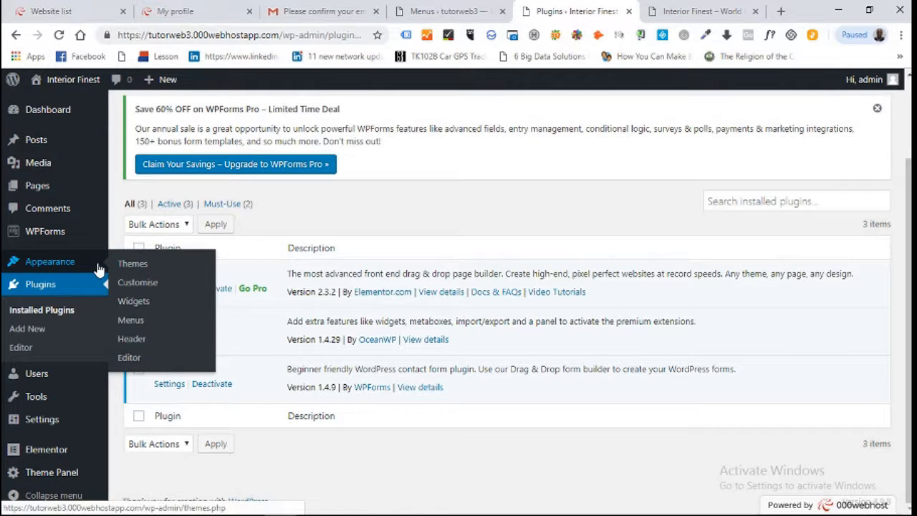
mouse_move(64, 463)
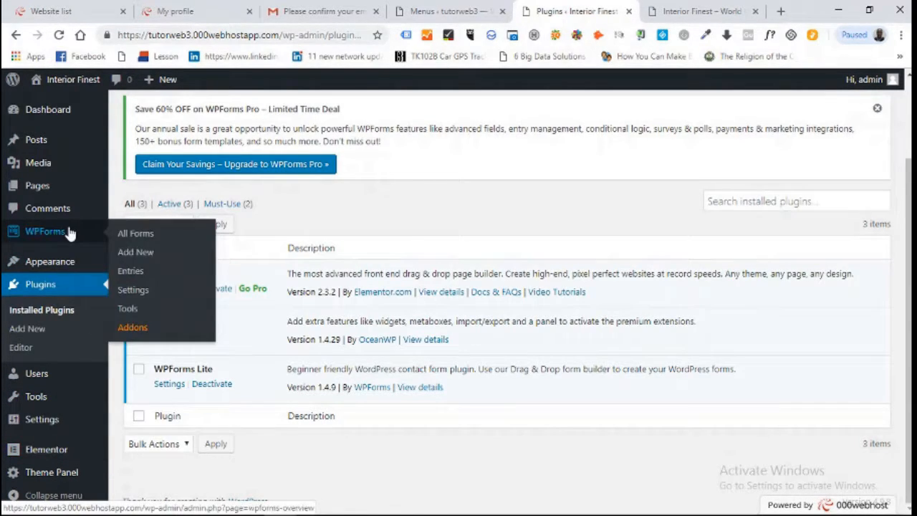
mouse_move(116, 166)
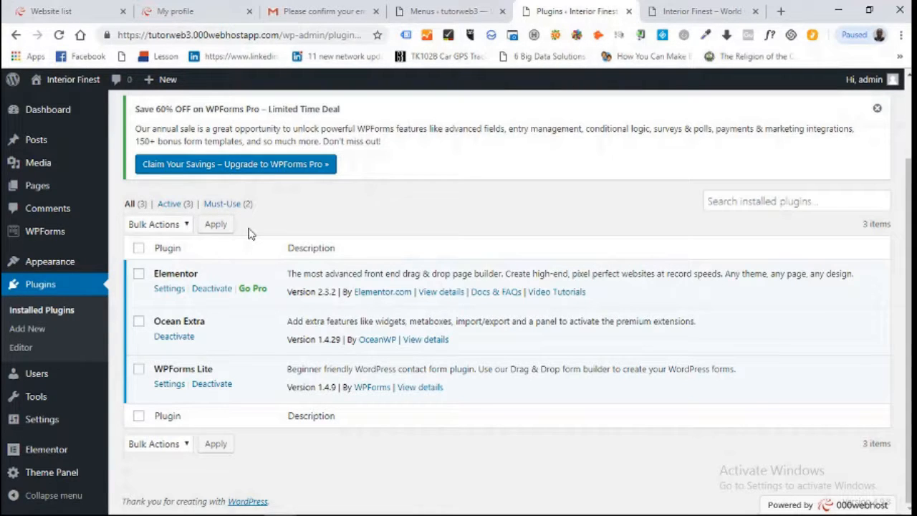
mouse_move(44, 198)
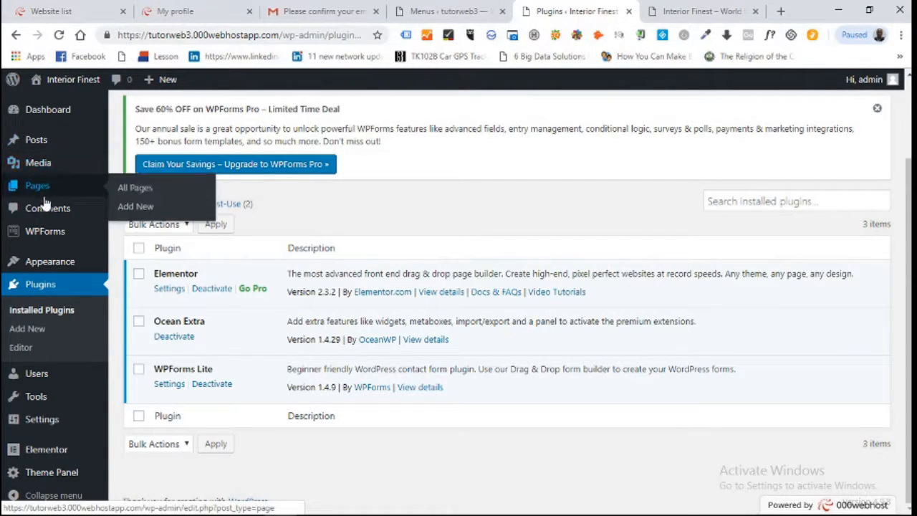
Edit the Home page from All Pages and scroll down to its OceanWP Settings
left_click(133, 192)
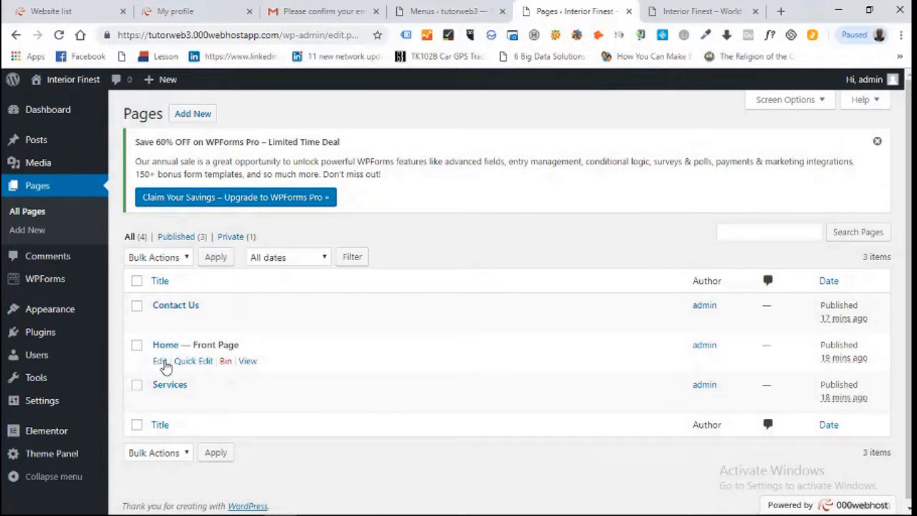
left_click(162, 363)
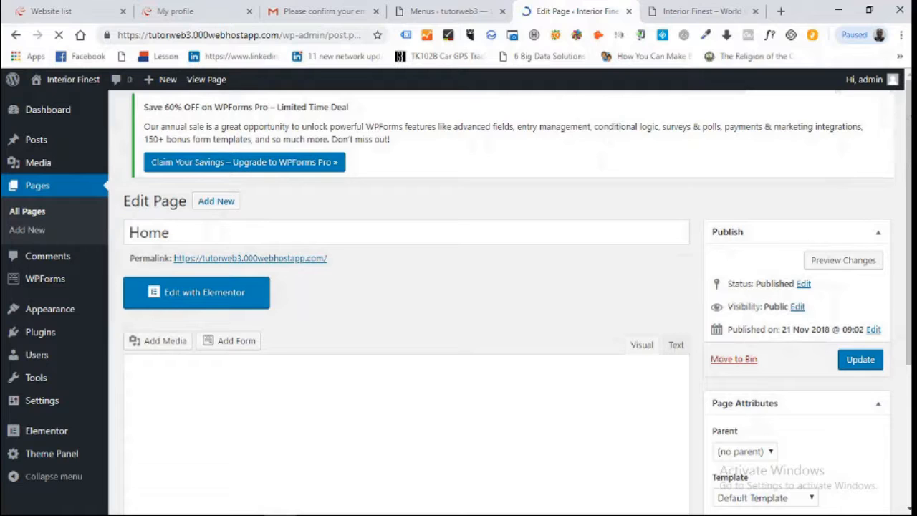
scroll(459, 301, "down", 2)
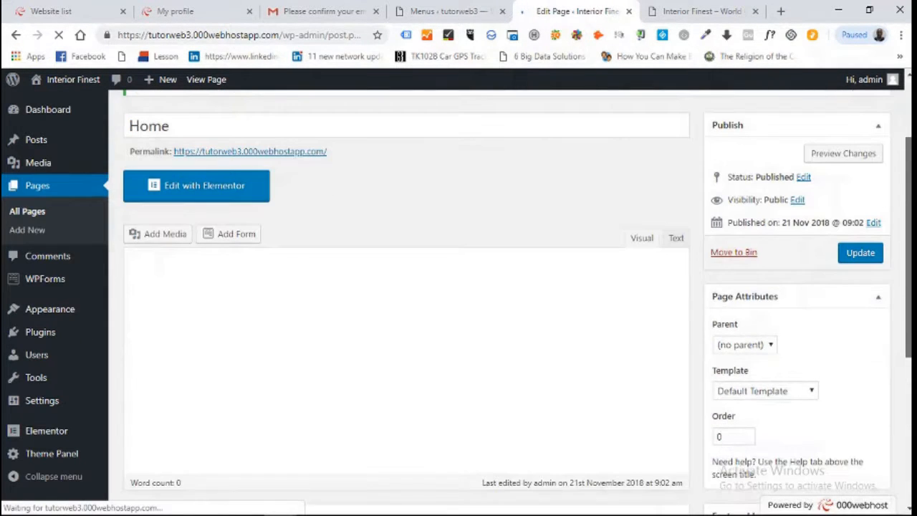
scroll(459, 301, "down", 3)
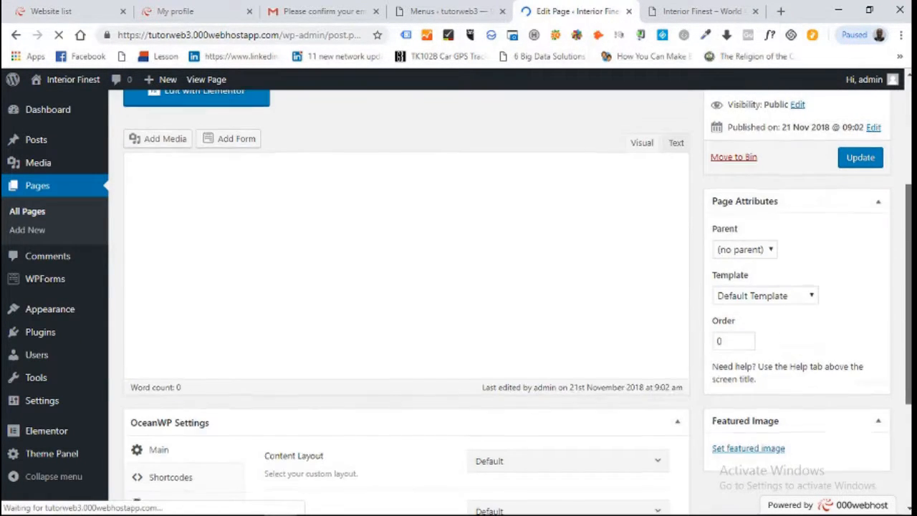
scroll(459, 300, "up", 1)
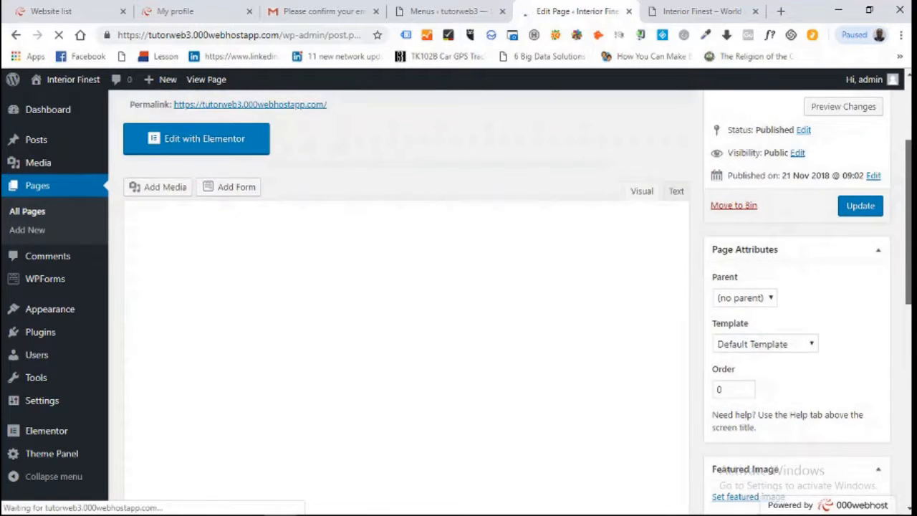
scroll(459, 301, "up", 1)
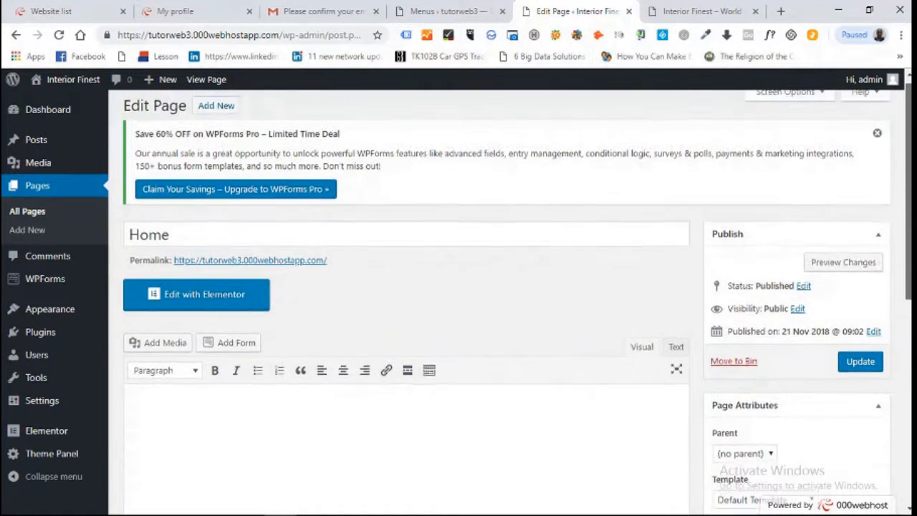
scroll(459, 301, "down", 1)
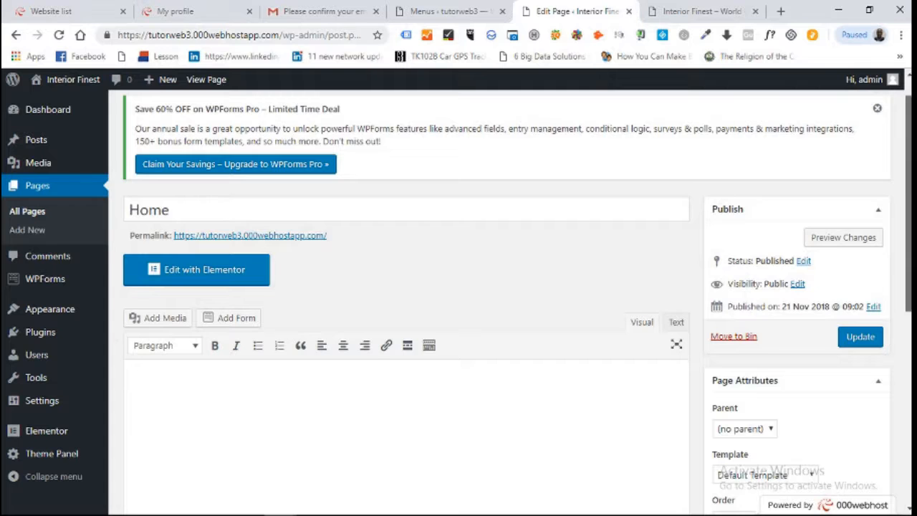
scroll(458, 301, "down", 1)
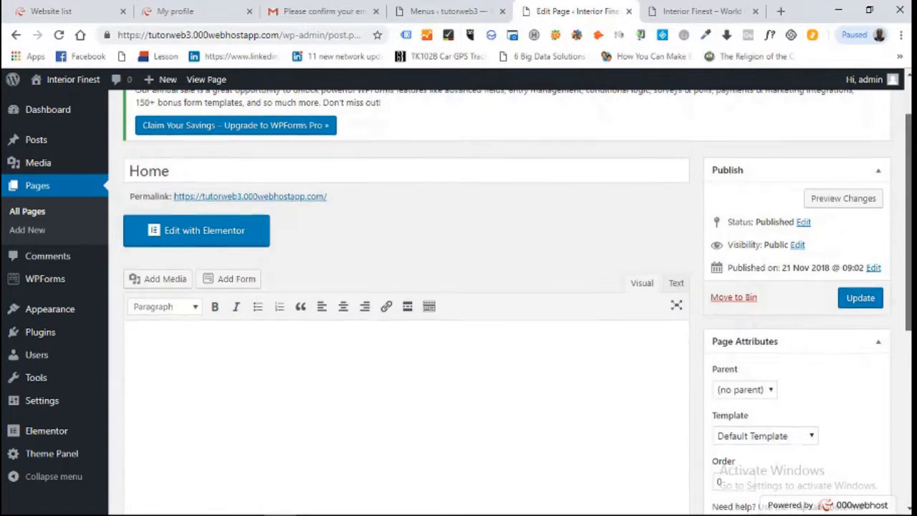
scroll(458, 301, "down", 1)
scroll(459, 301, "up", 2)
scroll(459, 301, "down", 5)
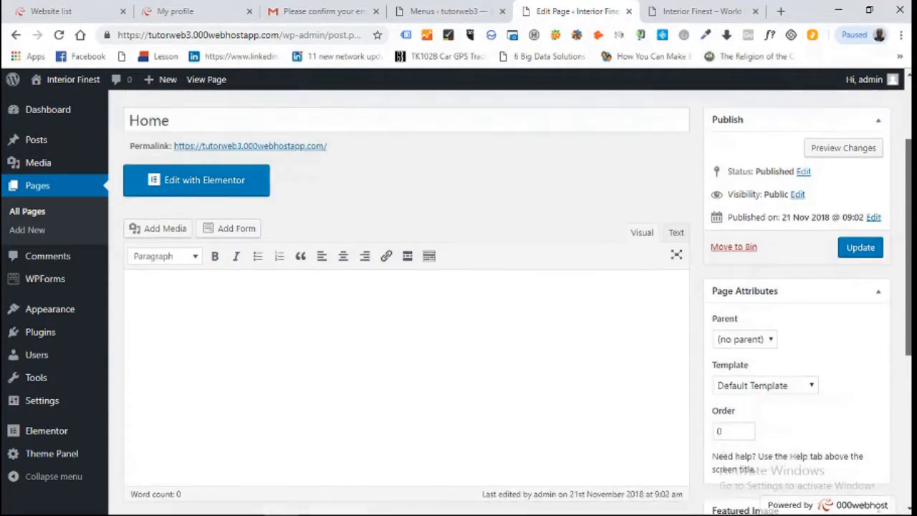
scroll(389, 430, "down", 1)
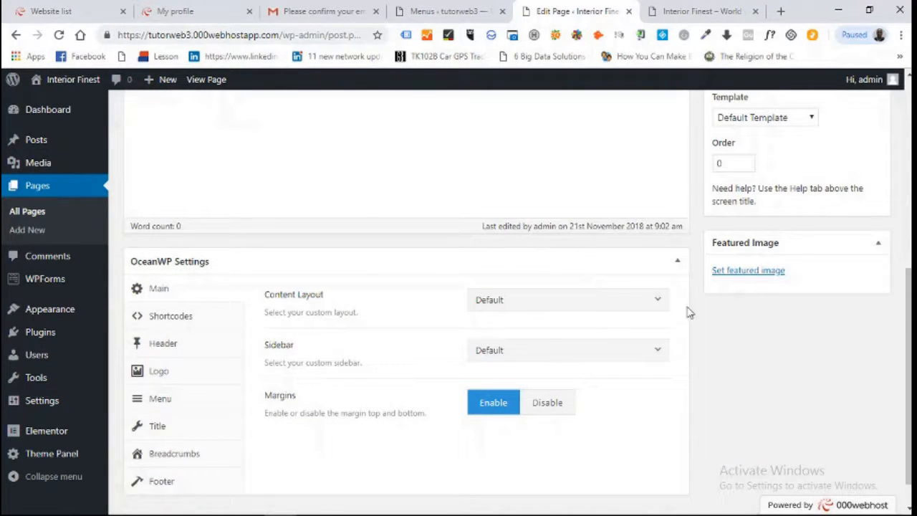
Give Home a 100% Full Width content layout, disable its page title, and update
left_click(658, 301)
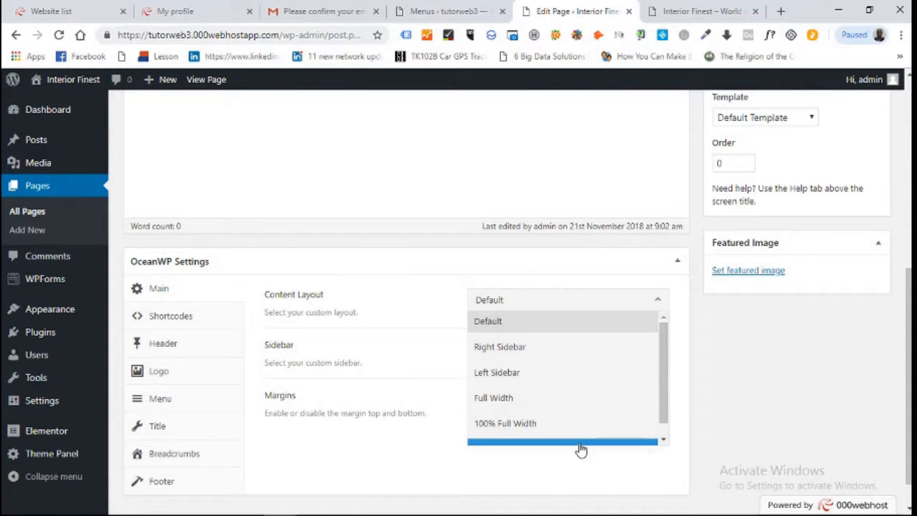
left_click(577, 424)
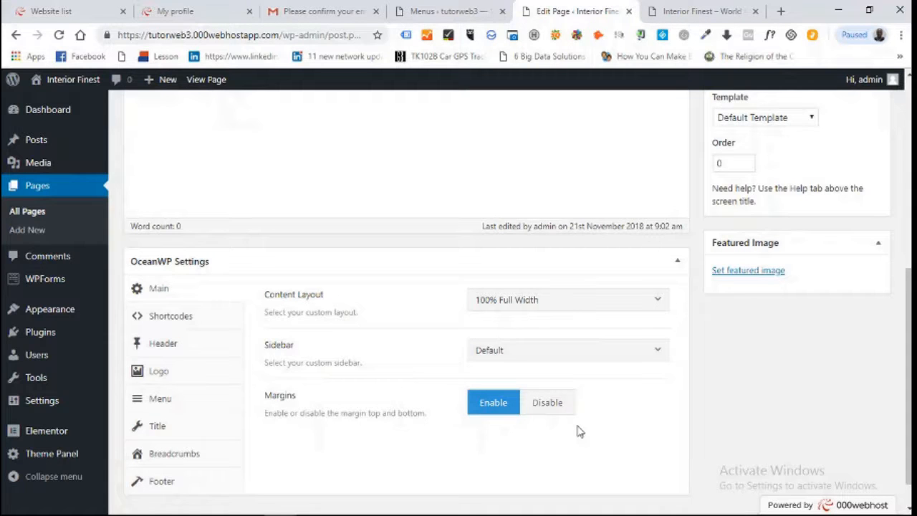
left_click(159, 428)
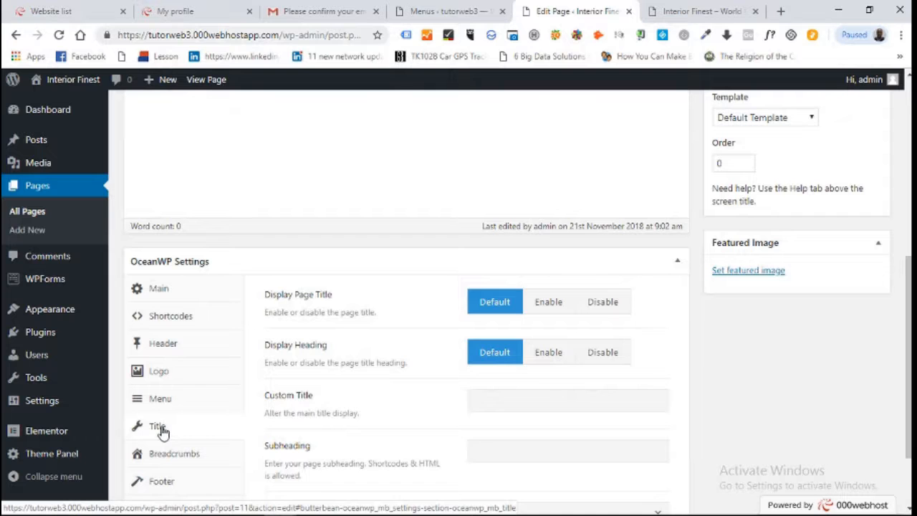
left_click(602, 303)
scroll(881, 208, "up", 3)
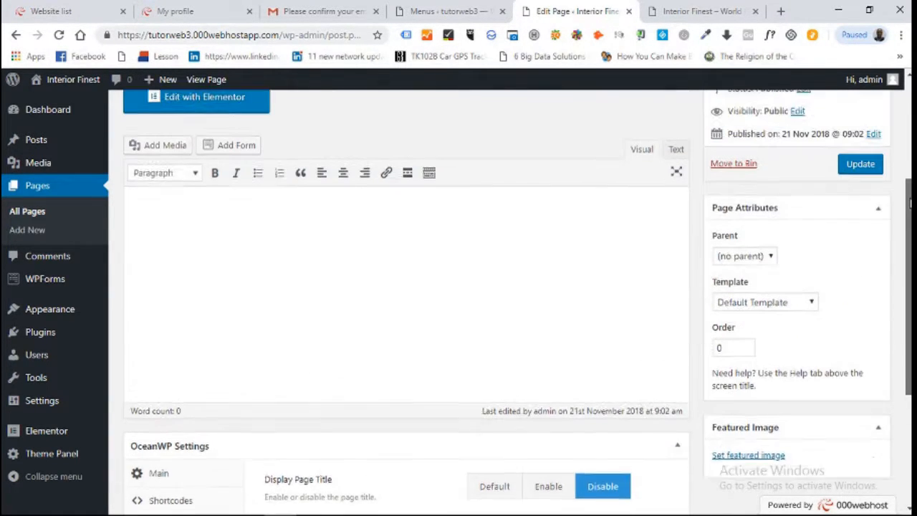
left_click(859, 192)
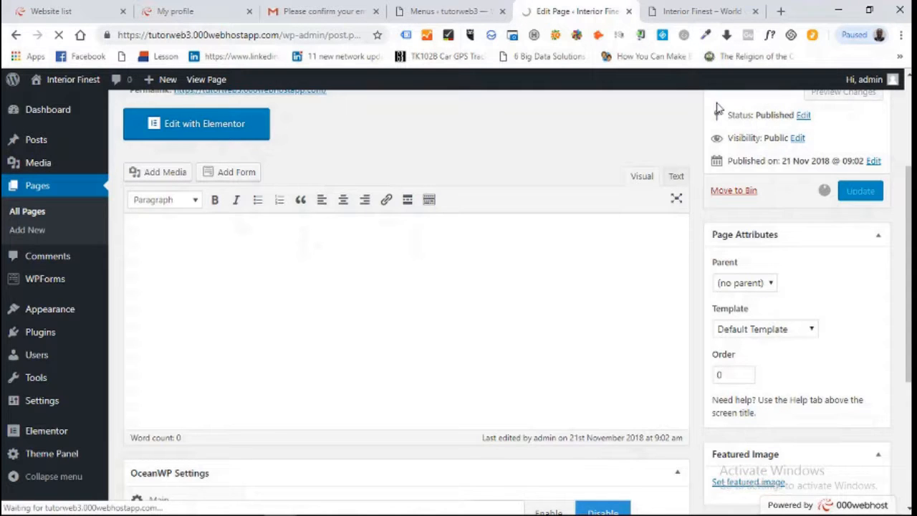
Reload the live Home page to verify the title banner and sidebar are gone, then return to editing
left_click(692, 12)
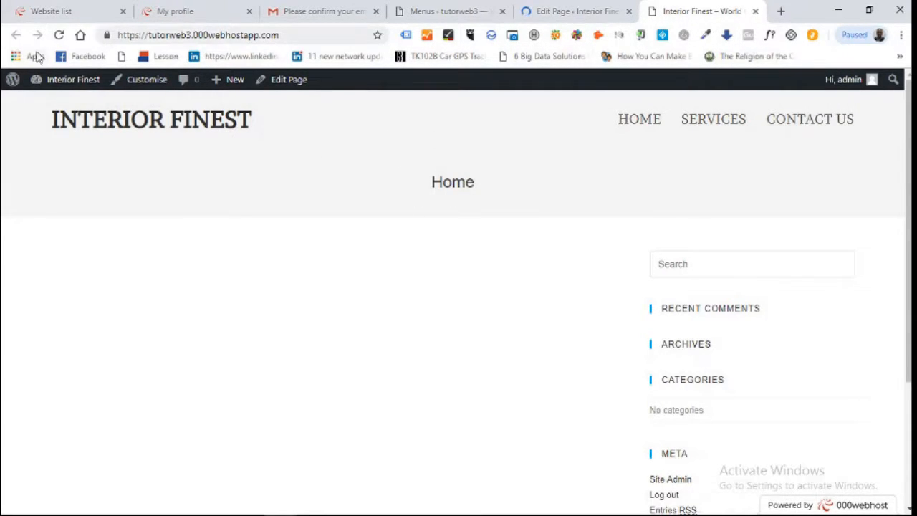
left_click(59, 36)
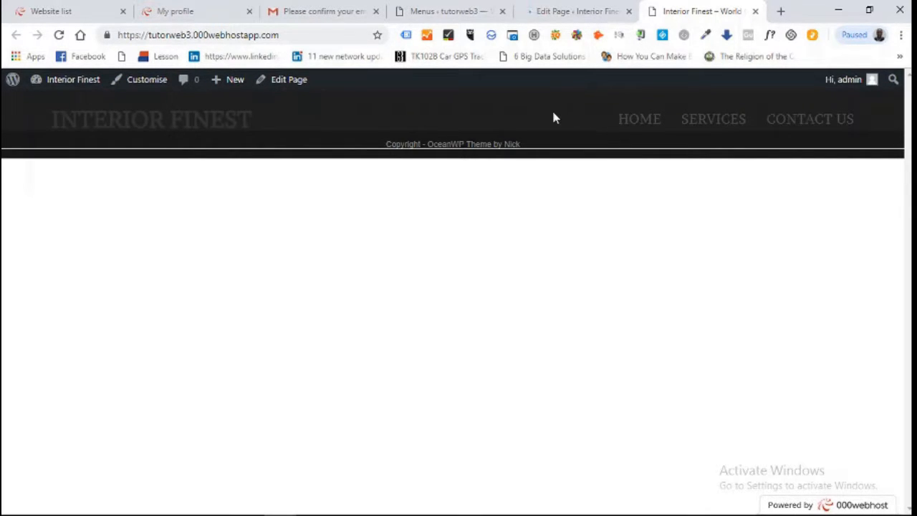
left_click(564, 11)
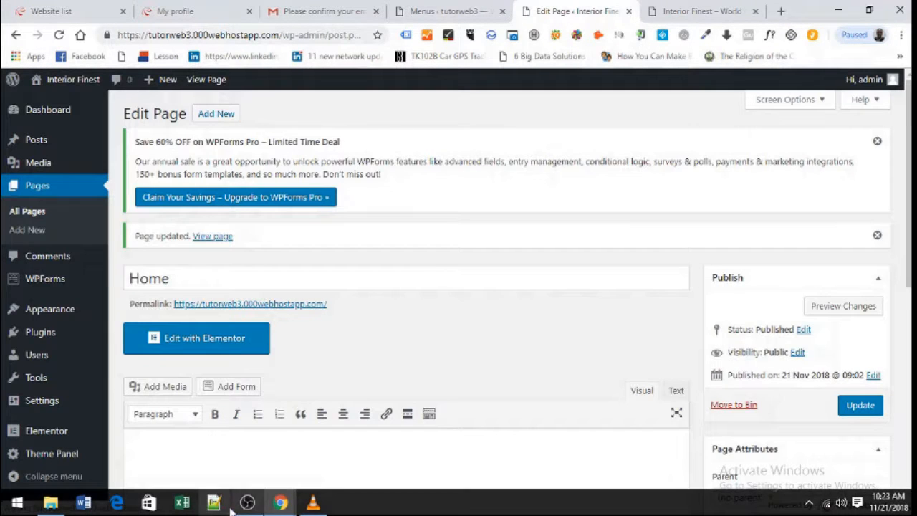
Launch the Elementor builder on the Home page with Edit with Elementor
left_click_drag(909, 179, 909, 389)
scroll(291, 237, "up", 5)
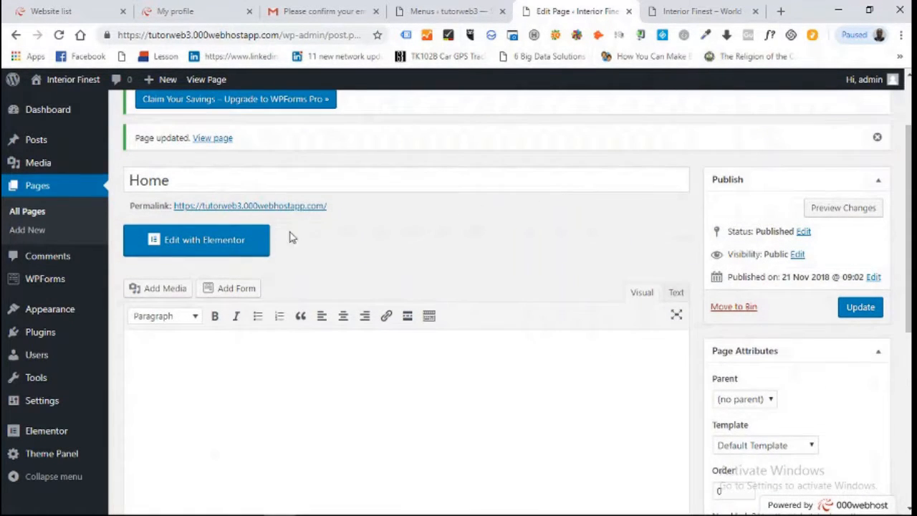
left_click(244, 242)
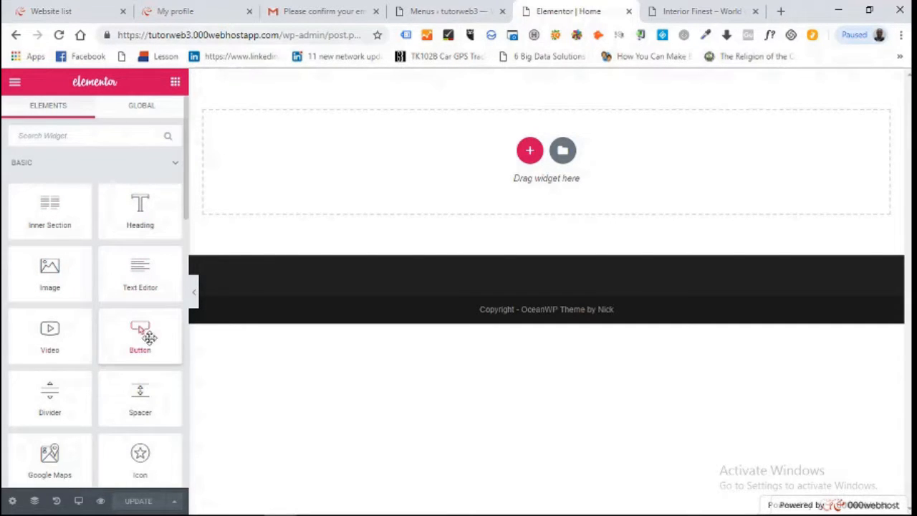
Add a two-column inner section, then an Image widget below sized Thumbnail - 150 x 150
left_click_drag(50, 218, 409, 164)
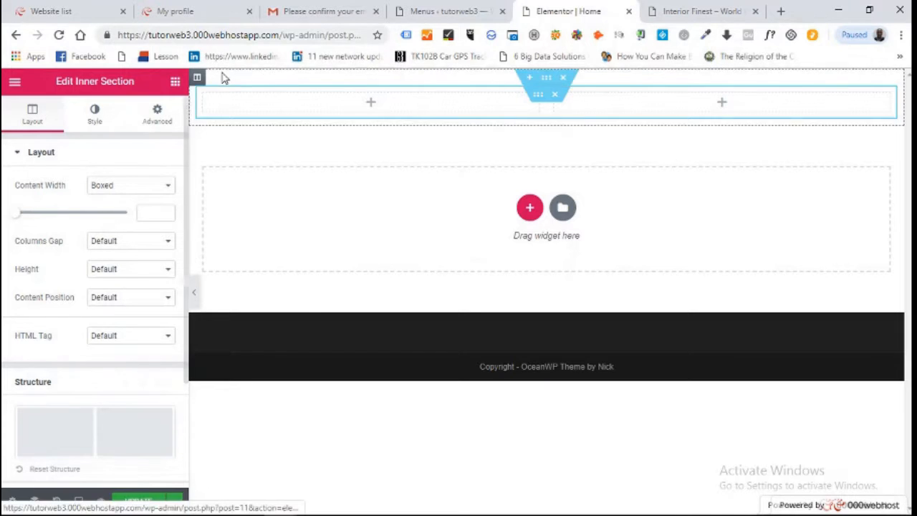
left_click(175, 82)
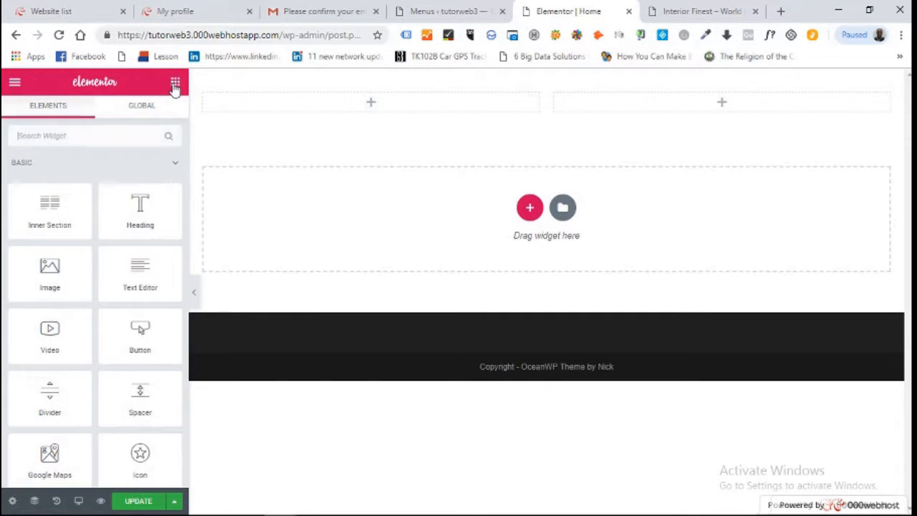
left_click_drag(47, 279, 348, 233)
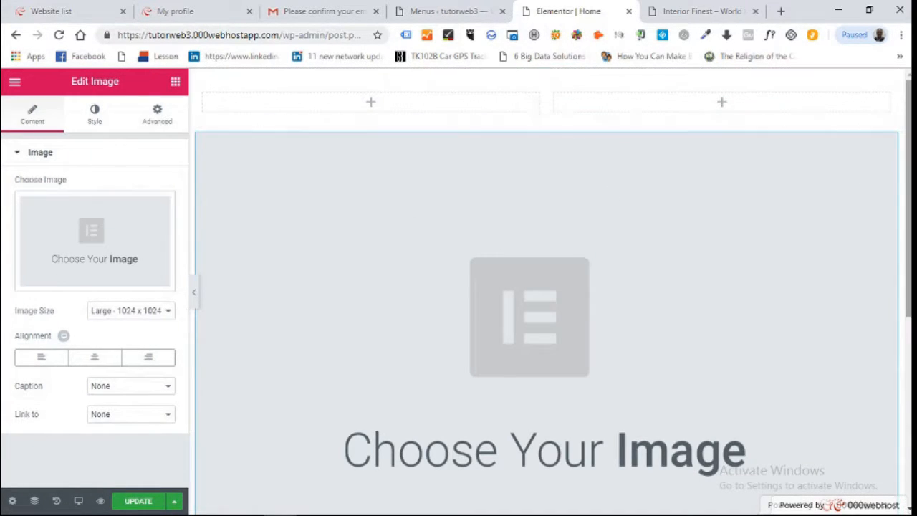
scroll(265, 268, "down", 3)
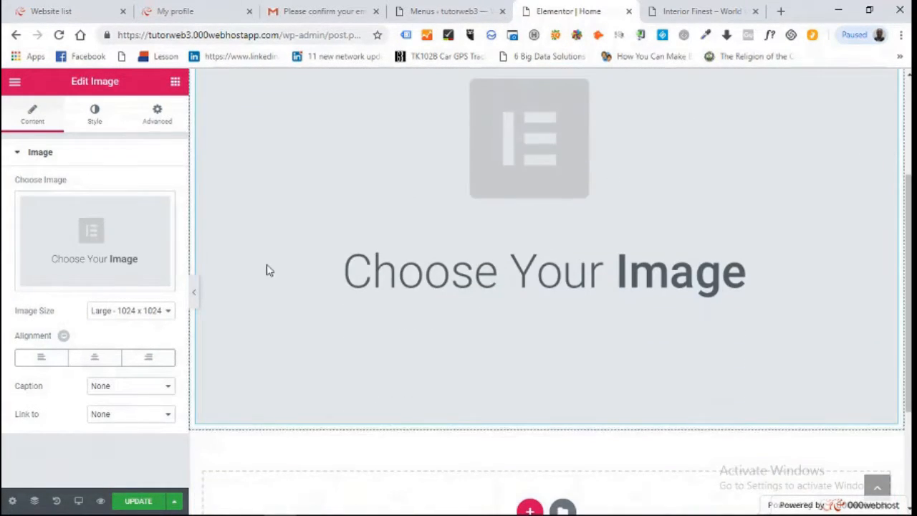
left_click(160, 309)
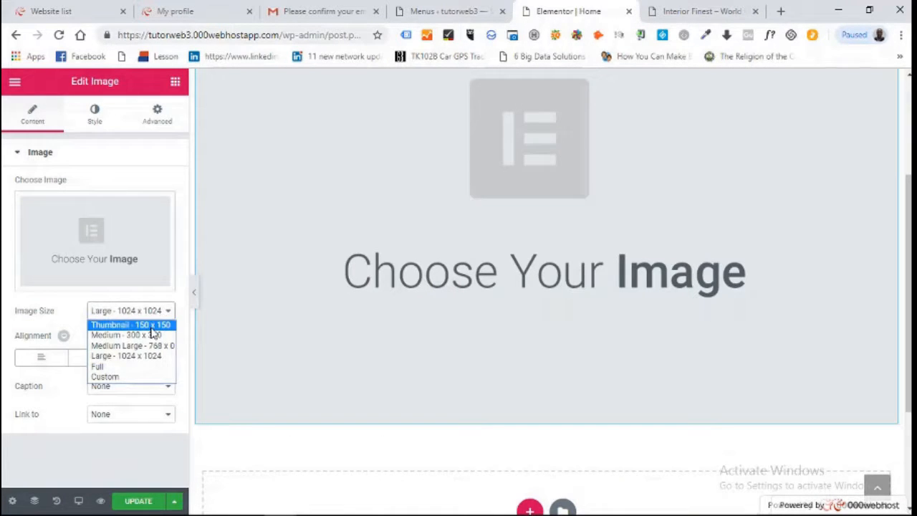
left_click(151, 328)
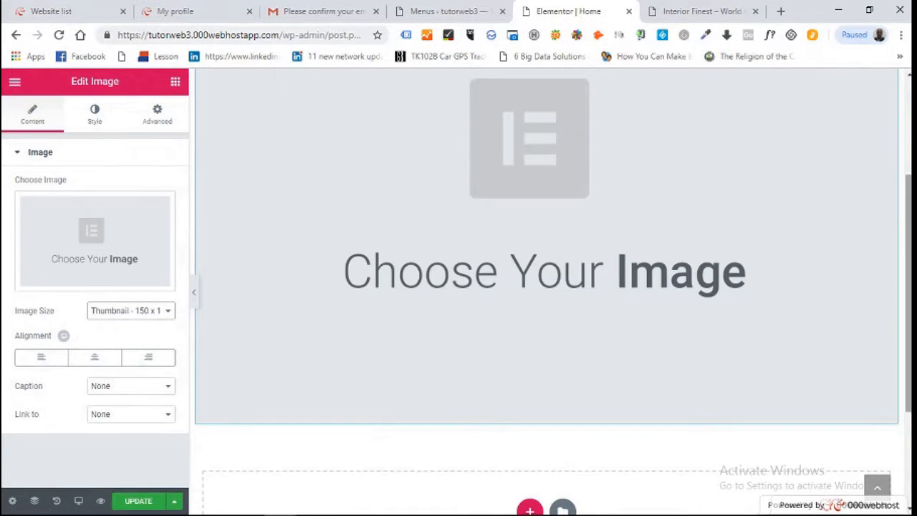
left_click_drag(909, 208, 909, 114)
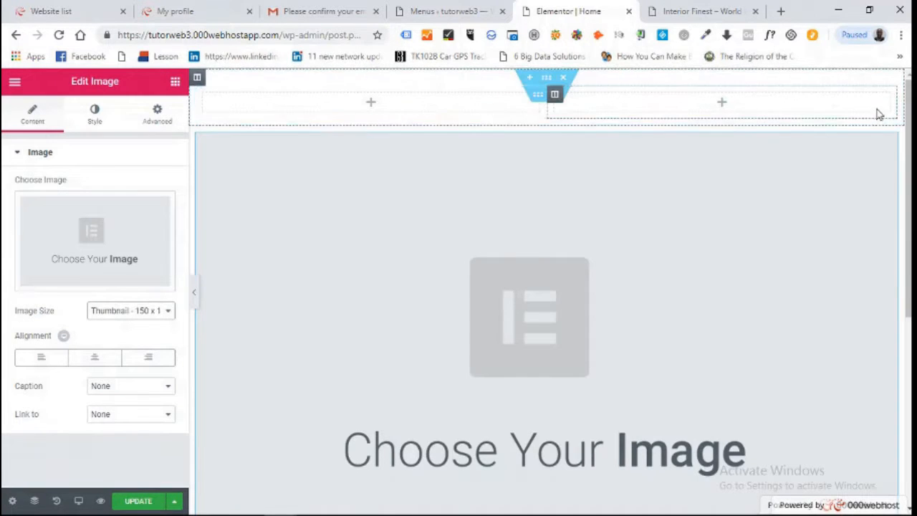
Delete the inner section and image section, then dismiss the column structure chooser unused
left_click(565, 79)
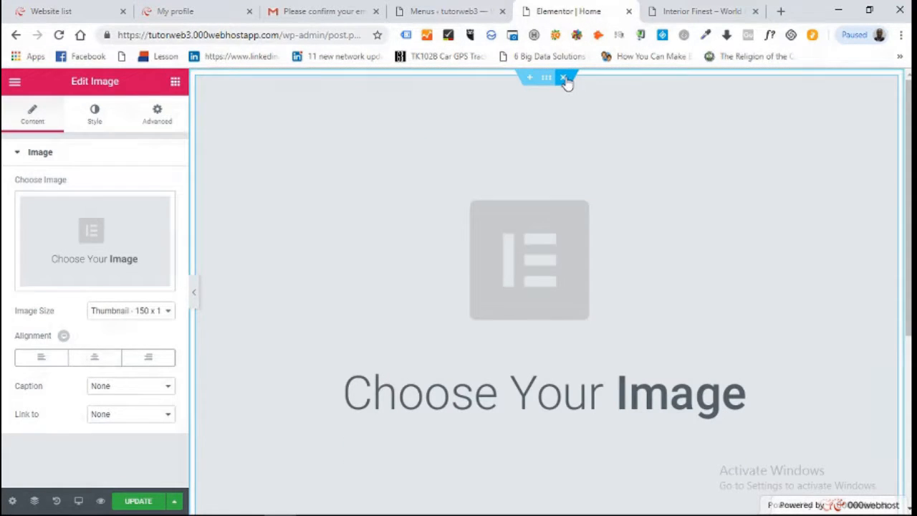
left_click(565, 79)
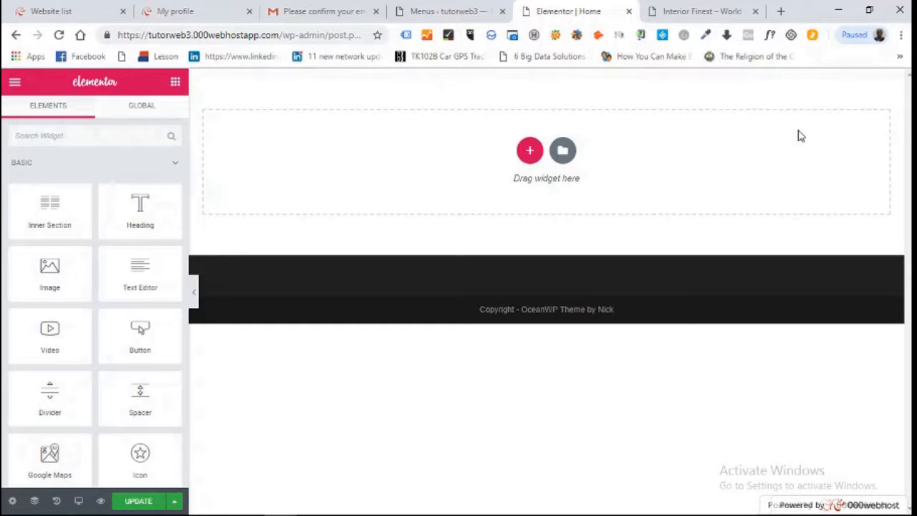
left_click(530, 153)
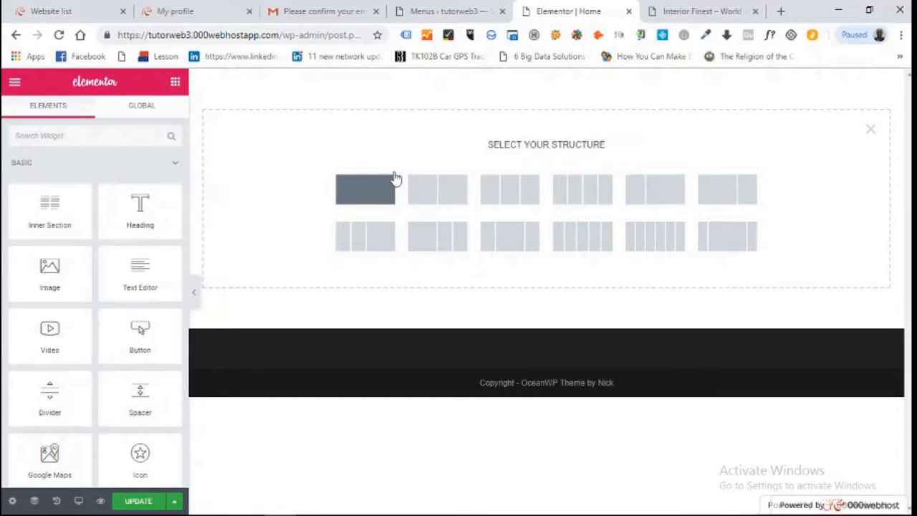
left_click(176, 89)
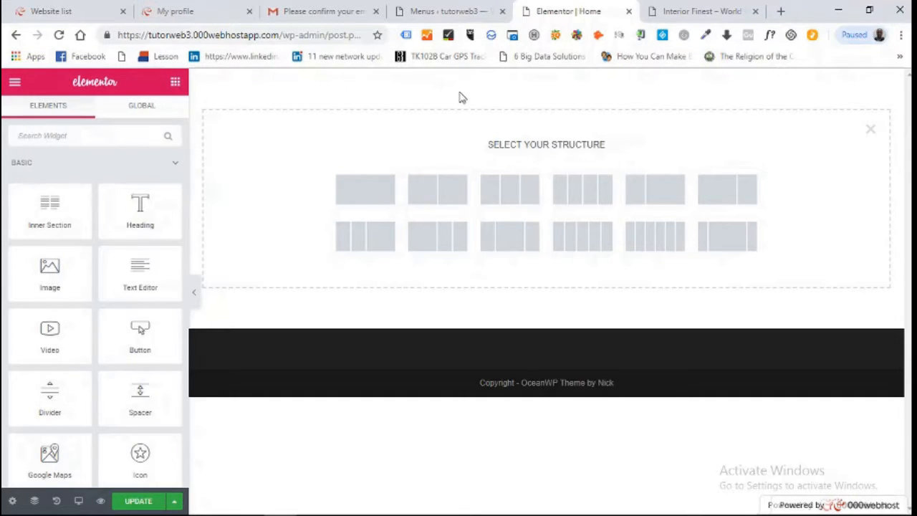
left_click(870, 131)
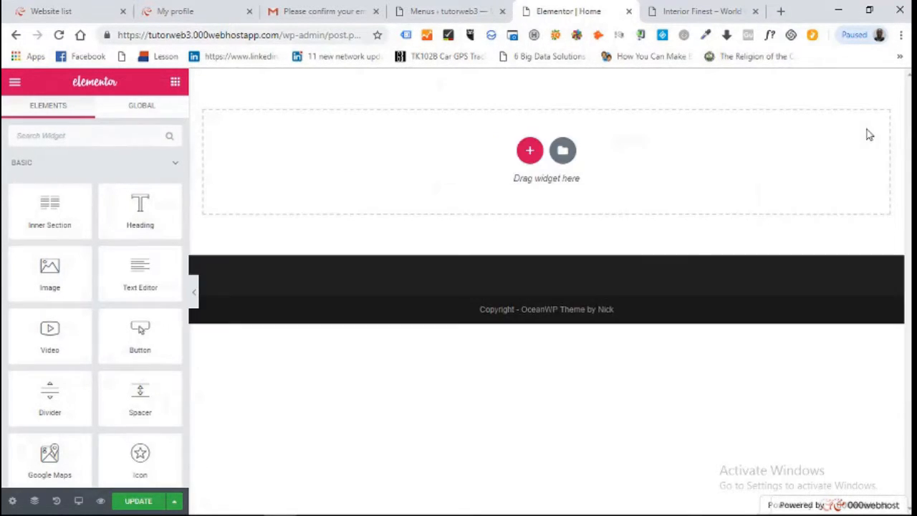
Browse the template library's Pages and insert the graffiti-photo Services template into Home
left_click(563, 152)
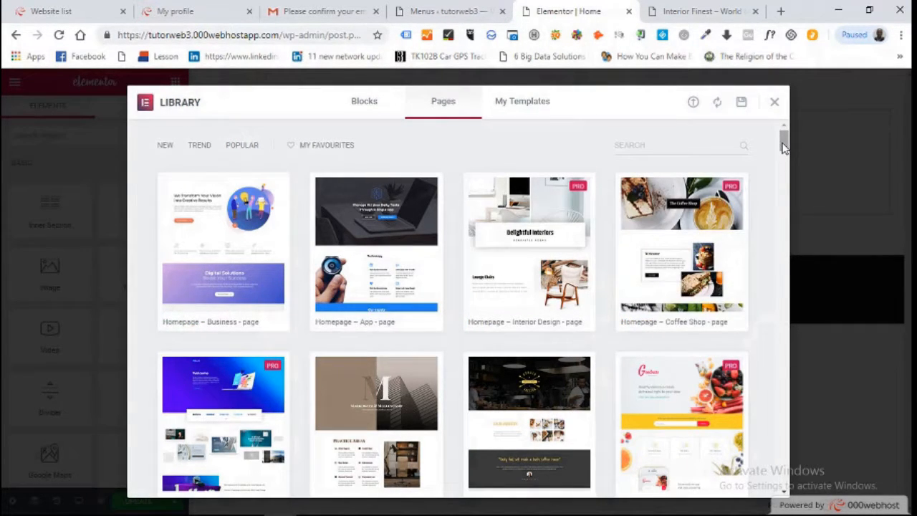
left_click_drag(784, 145, 789, 336)
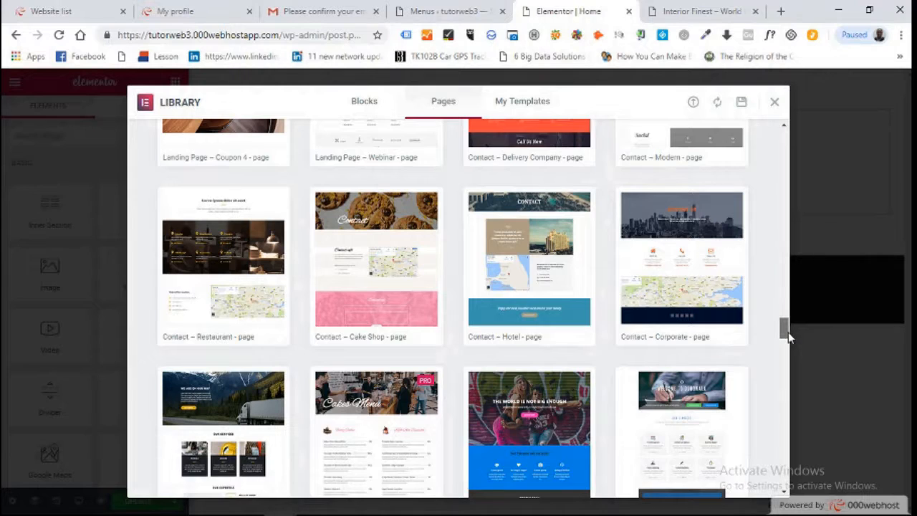
scroll(789, 337, "down", 2)
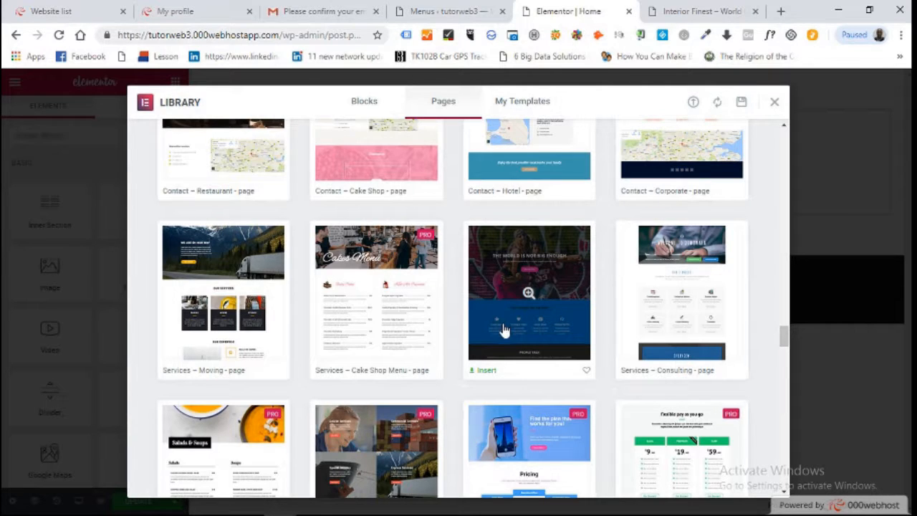
left_click(488, 373)
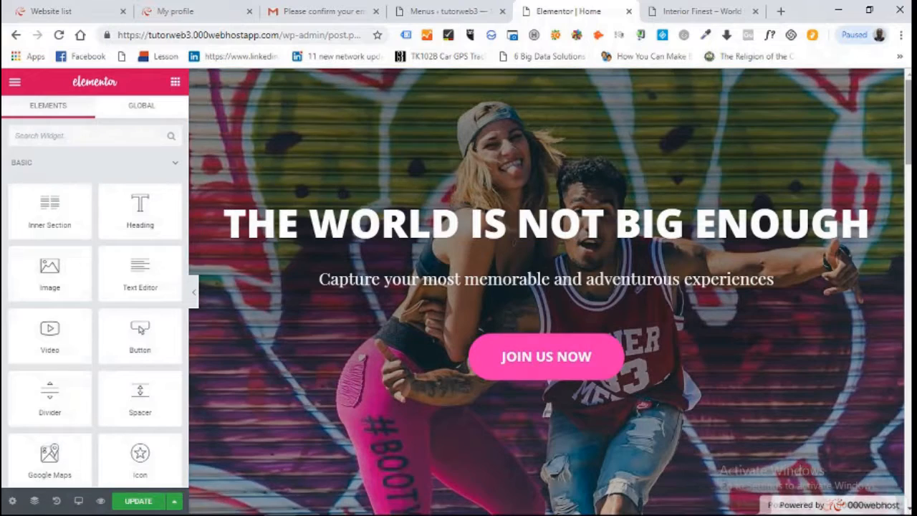
scroll(547, 290, "down", 10)
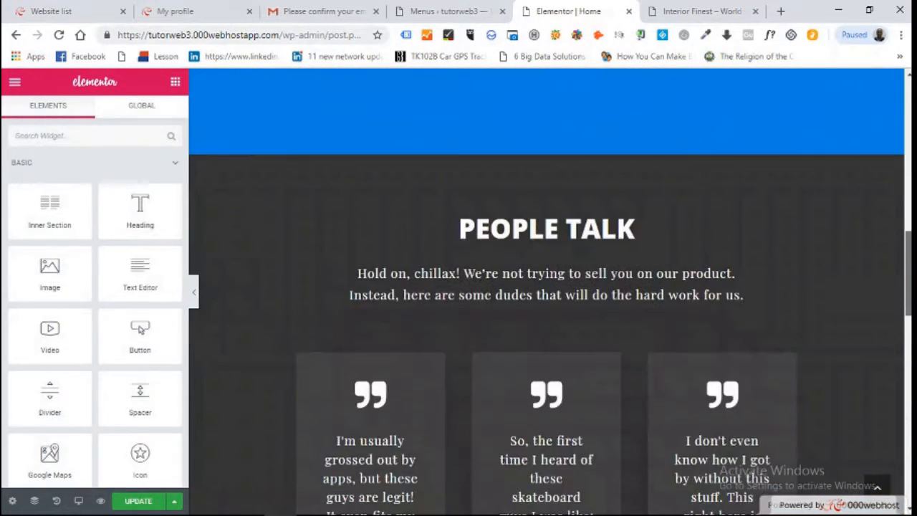
scroll(546, 290, "down", 5)
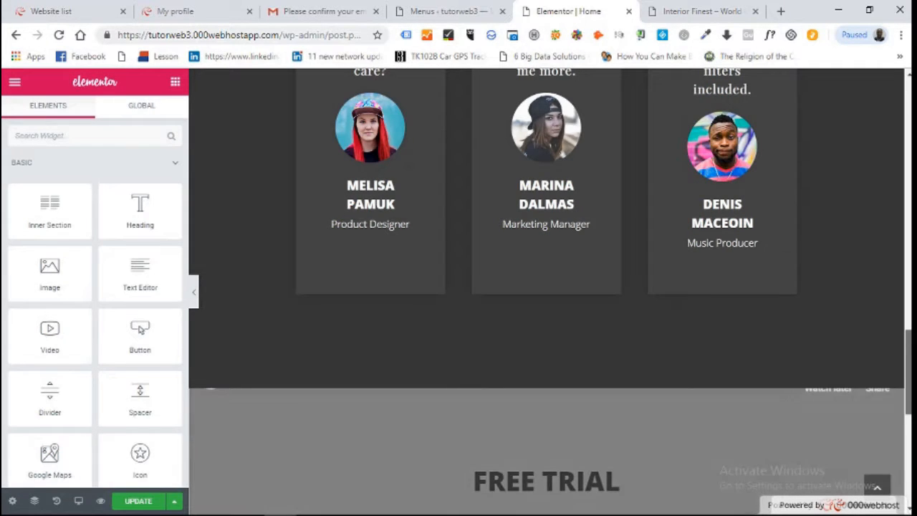
scroll(547, 291, "down", 6)
scroll(547, 290, "up", 15)
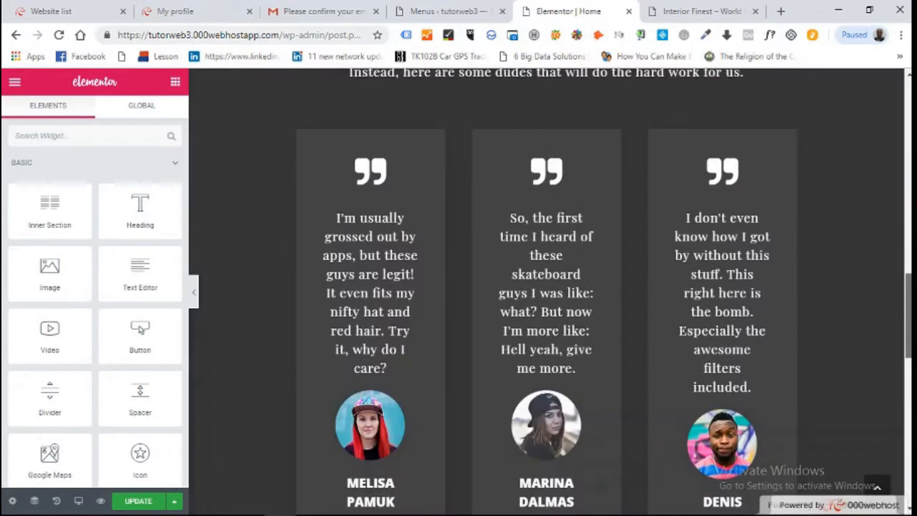
scroll(547, 290, "down", 14)
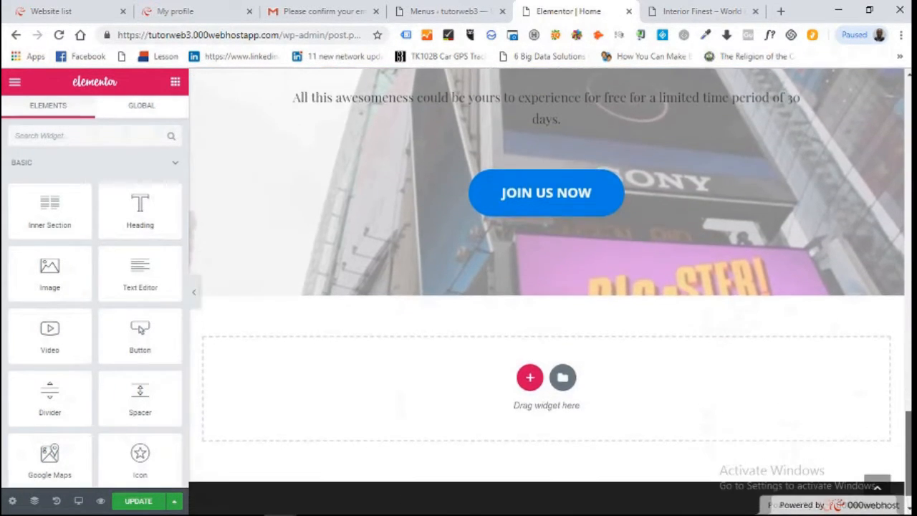
scroll(546, 290, "up", 10)
scroll(546, 290, "up", 8)
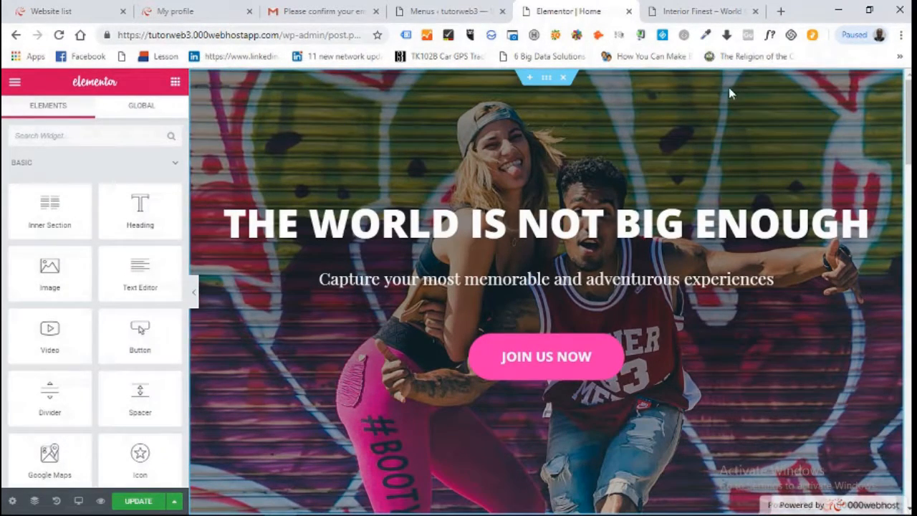
mouse_move(909, 113)
left_mouse_down()
mouse_move(909, 430)
mouse_move(908, 113)
left_mouse_up()
mouse_move(567, 97)
scroll(665, 172, "down", 5)
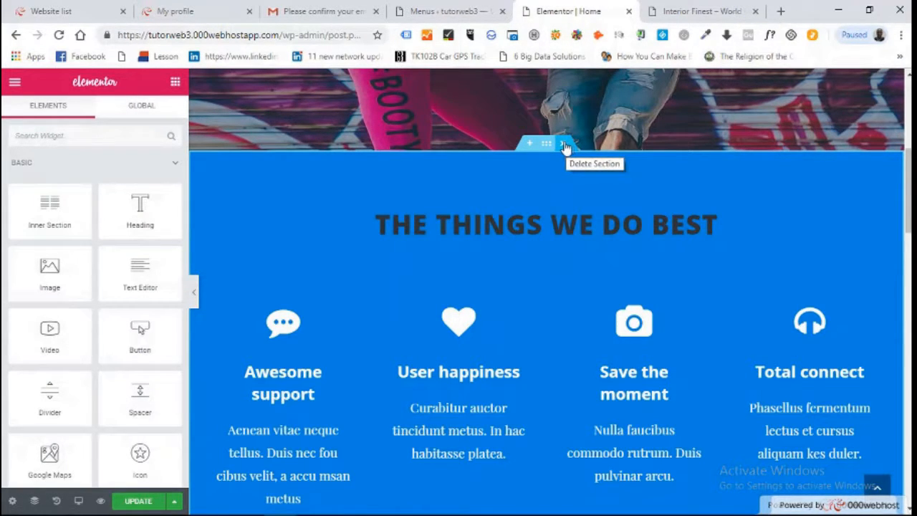
Delete the THE THINGS WE DO BEST and PEOPLE TALK sections, save the page, and view the live site
left_click(565, 146)
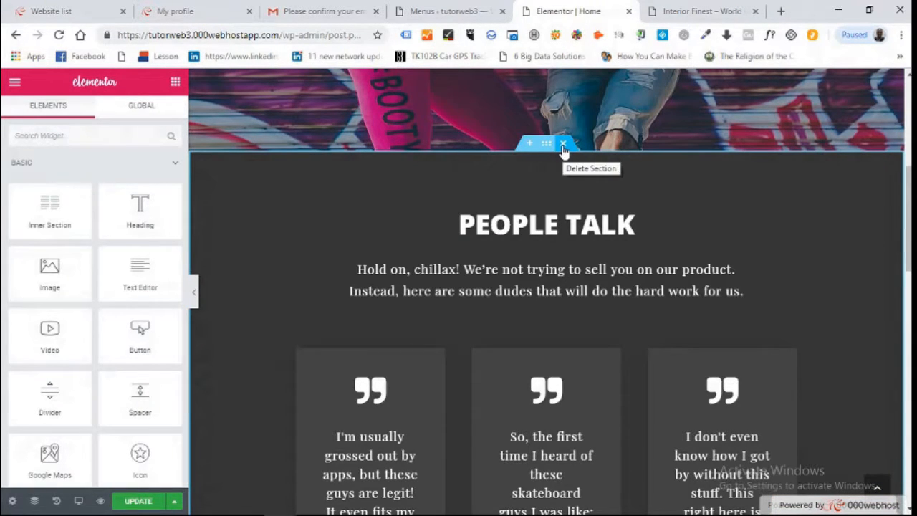
left_click(564, 145)
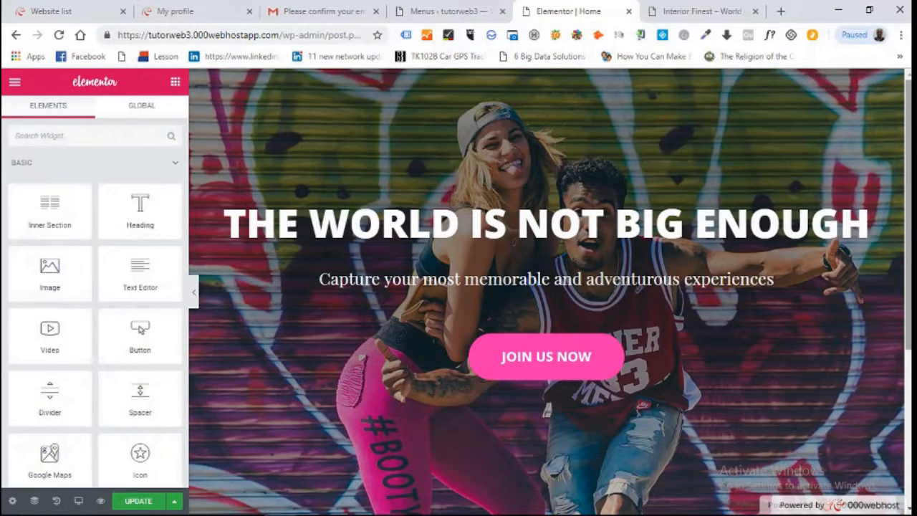
left_click(133, 501)
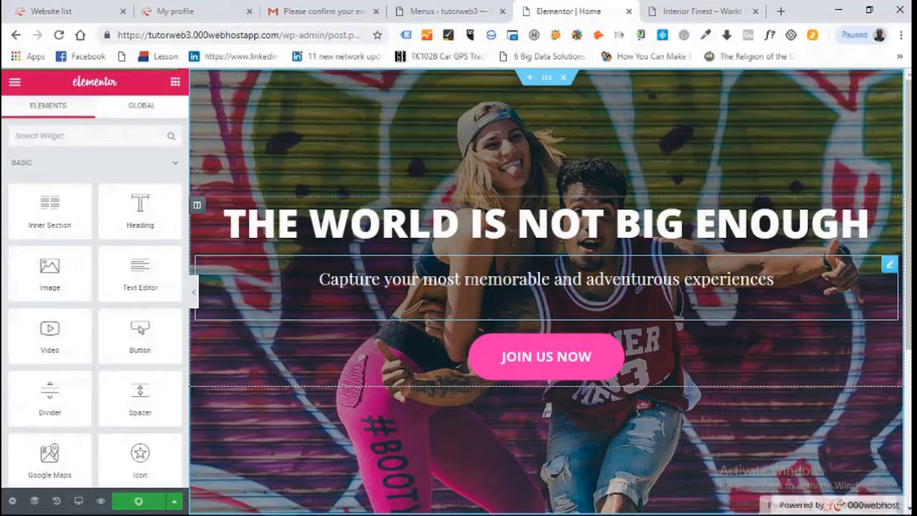
left_click(697, 10)
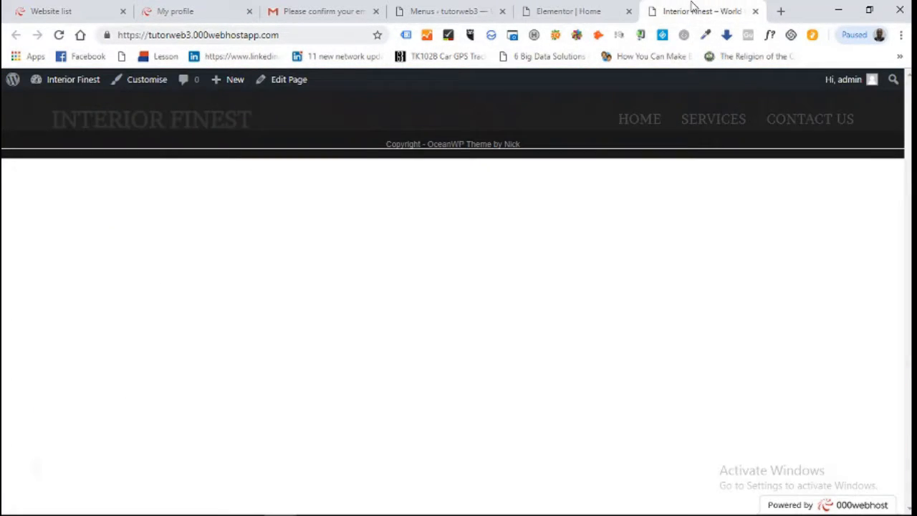
Reload the Interior Finest front page to show the graffiti hero reading 'THE WORLD IS NOT BIG ENOUGH'
left_click(58, 35)
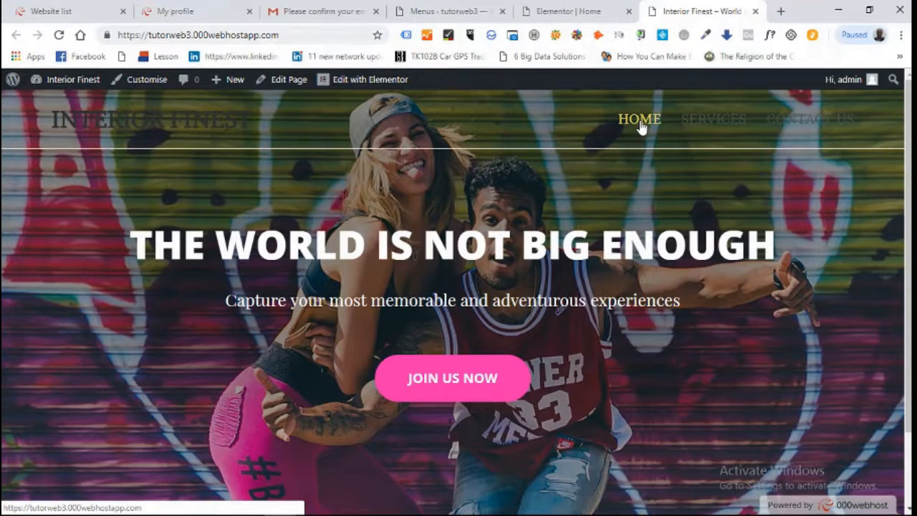
In Elementor, turn on Stretch Section for the hero and delete its graffiti background image
left_click(566, 11)
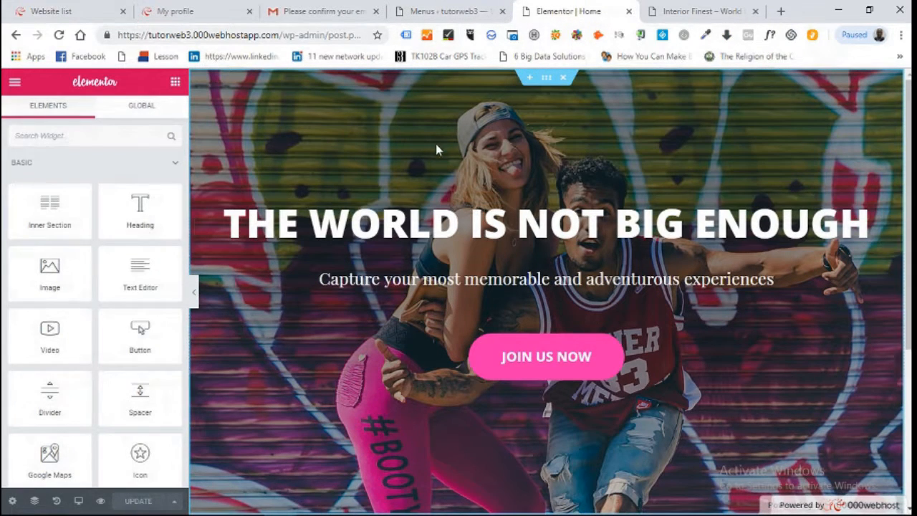
left_click(546, 79)
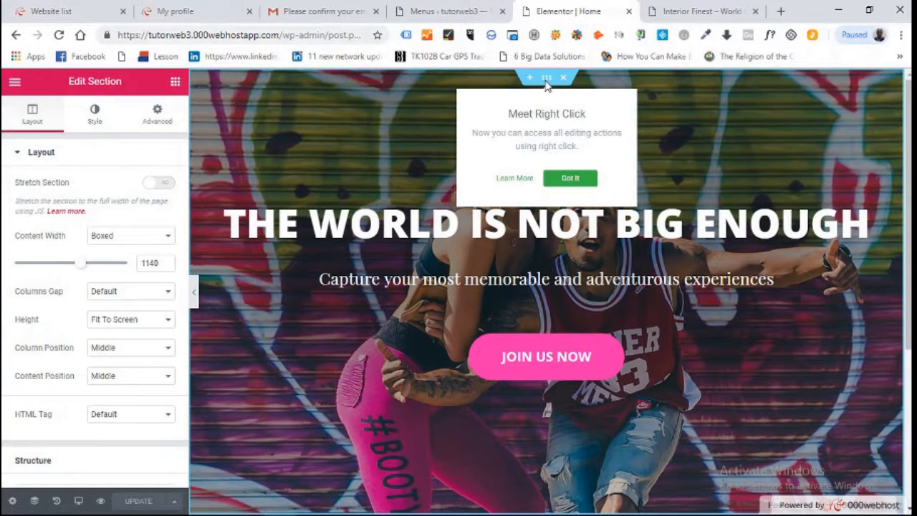
left_click(570, 178)
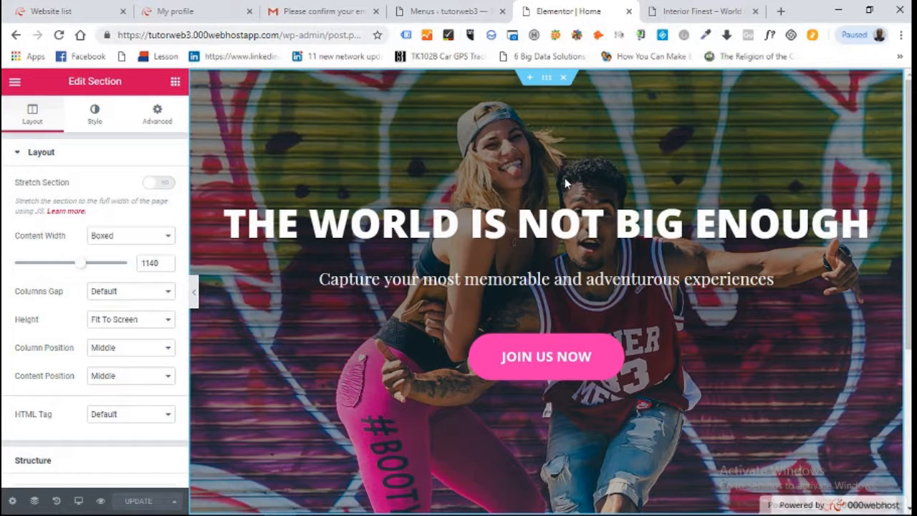
left_click(164, 186)
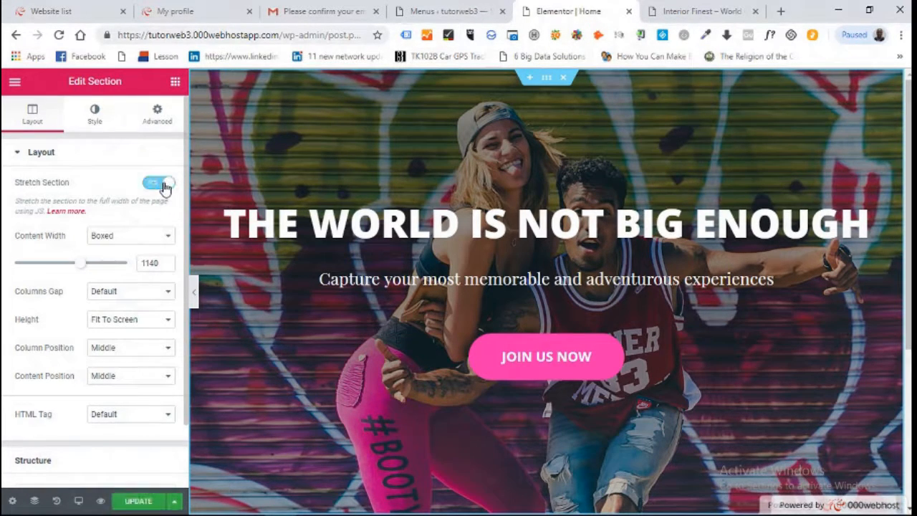
left_click(93, 117)
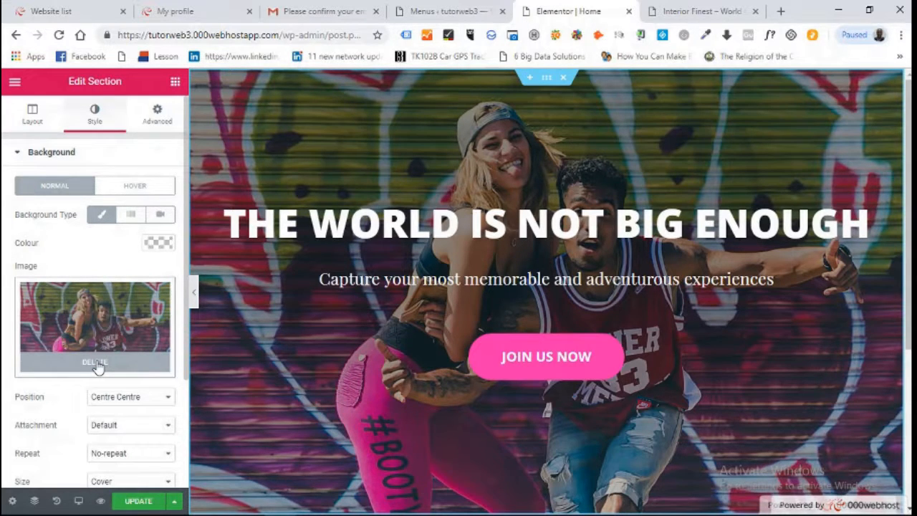
left_click(95, 362)
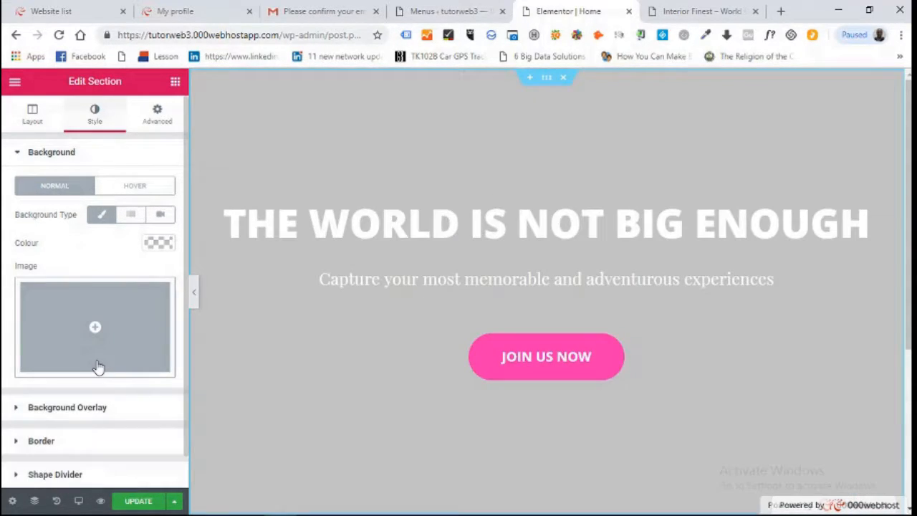
Upload interior-one.jpg from the Desktop to the media library as the new hero background
left_click(95, 326)
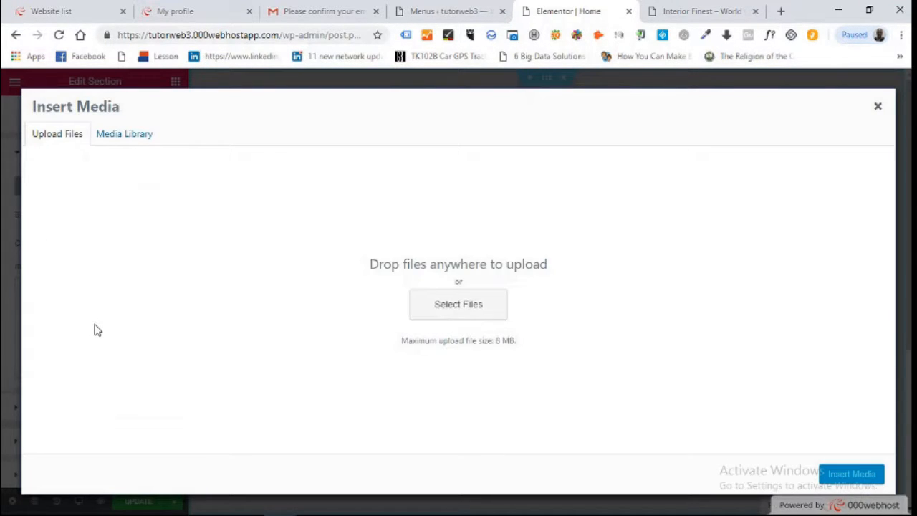
left_click(473, 317)
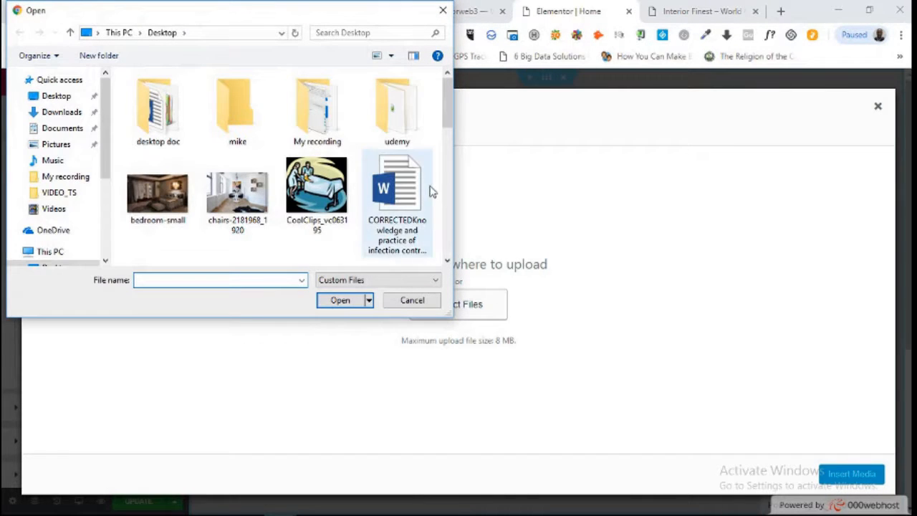
left_click_drag(447, 98, 448, 165)
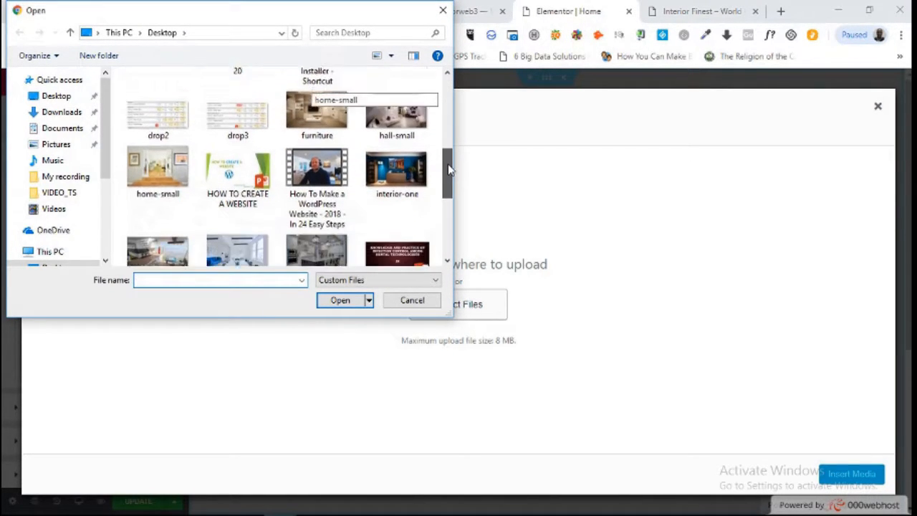
left_click(400, 157)
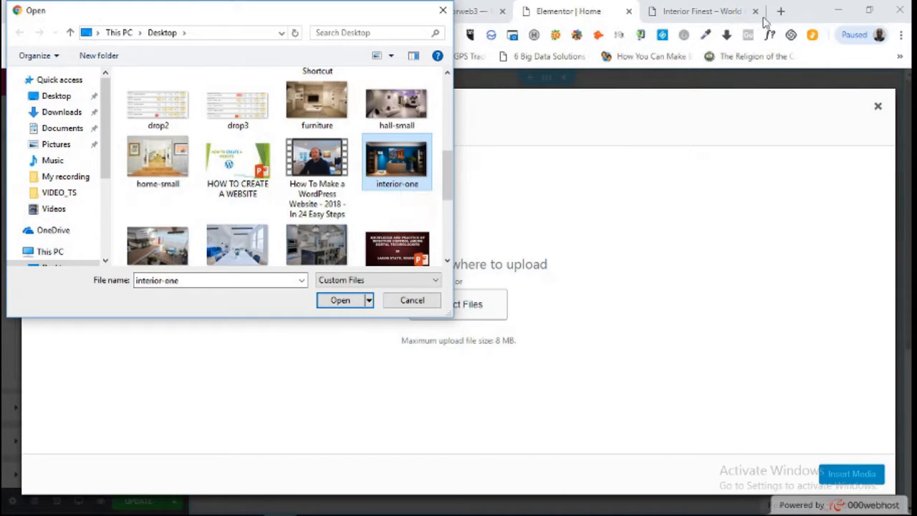
left_click(339, 302)
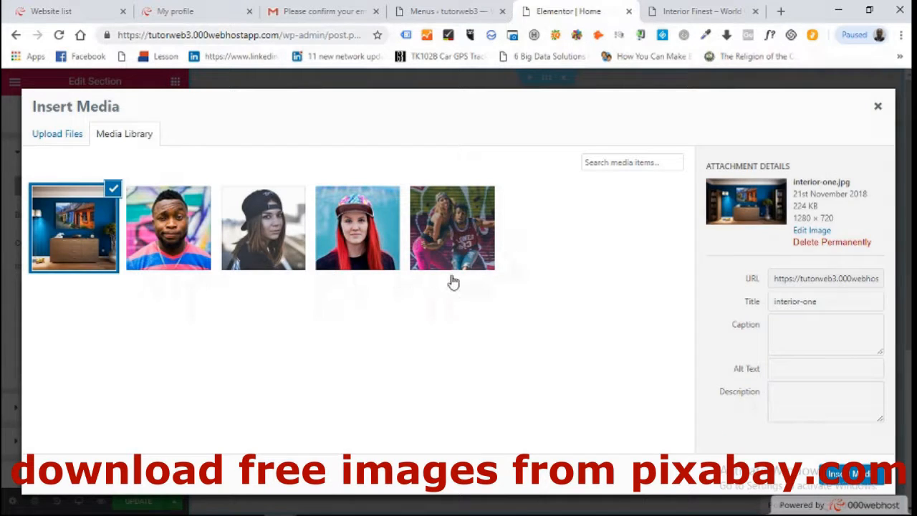
Insert interior-one as the hero background with No-repeat, then reload the live front page
left_click(852, 474)
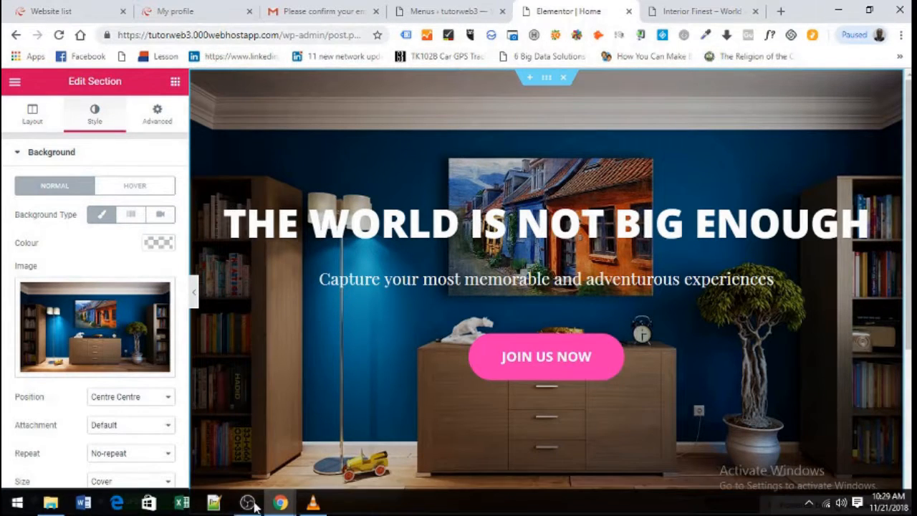
left_click(118, 453)
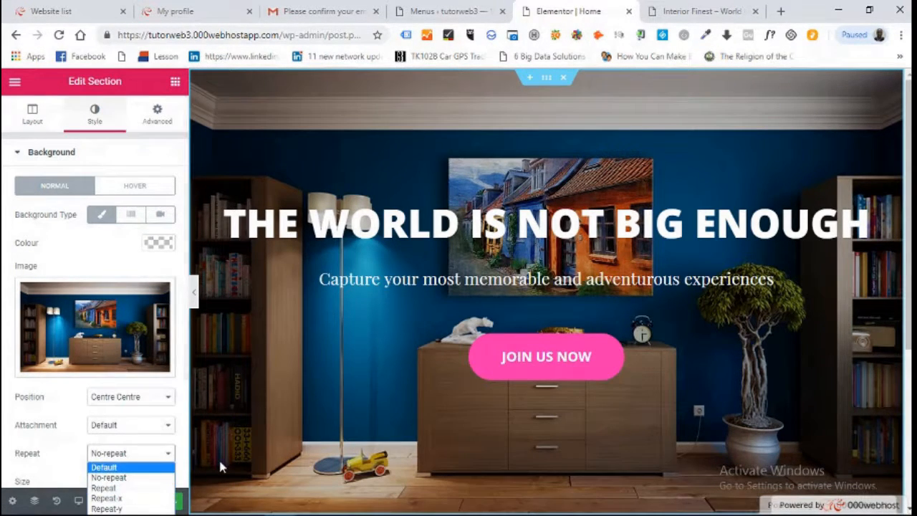
left_click(193, 456)
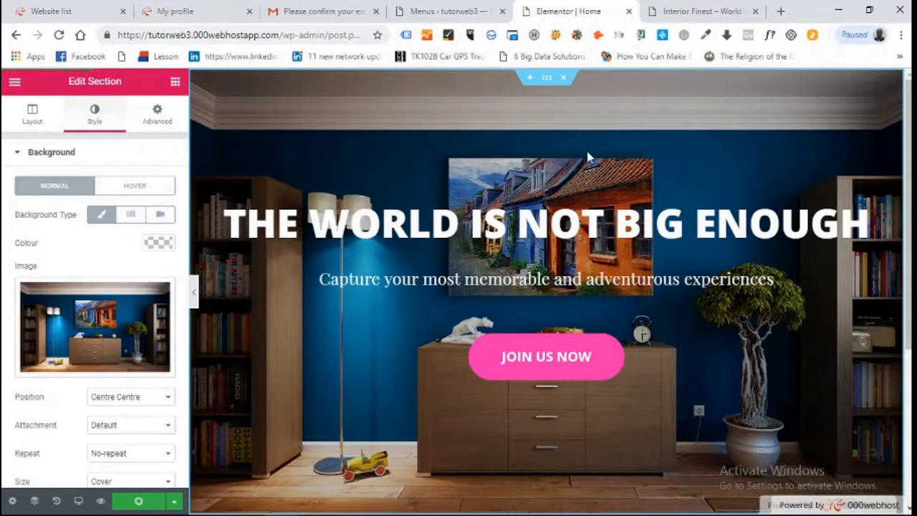
left_click(696, 10)
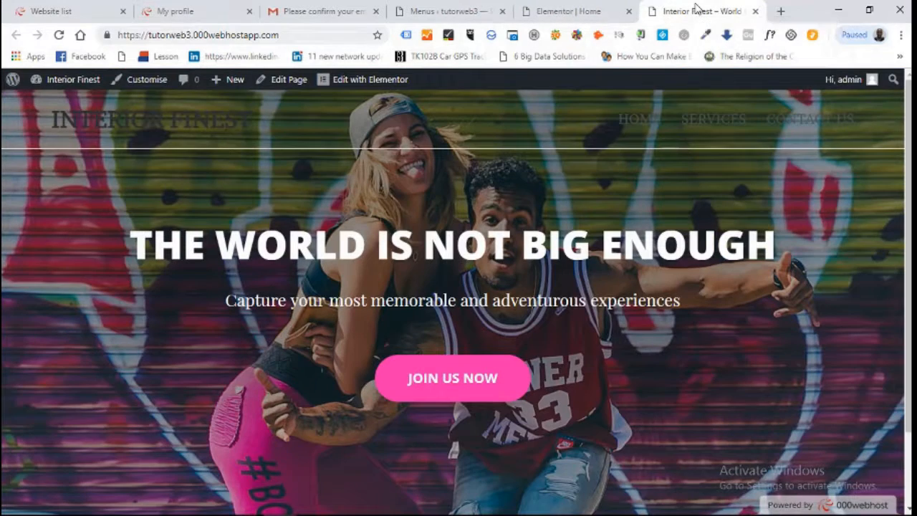
left_click(59, 36)
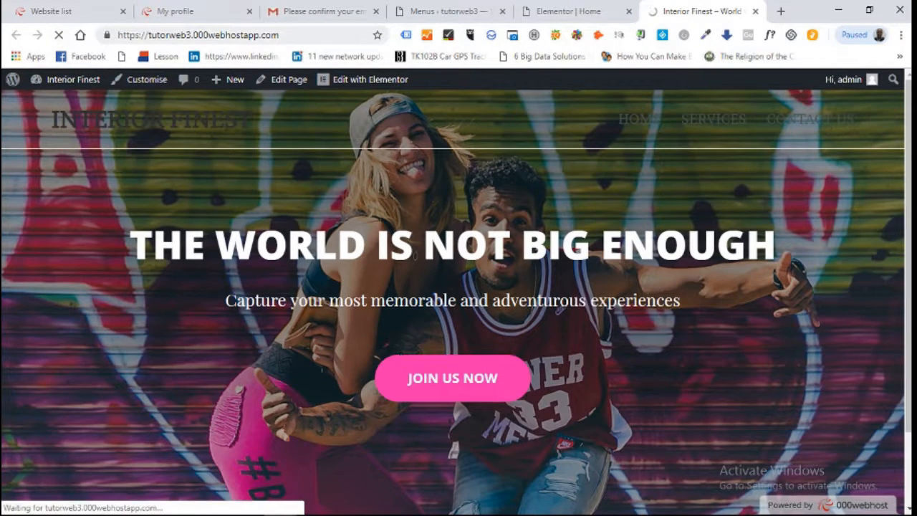